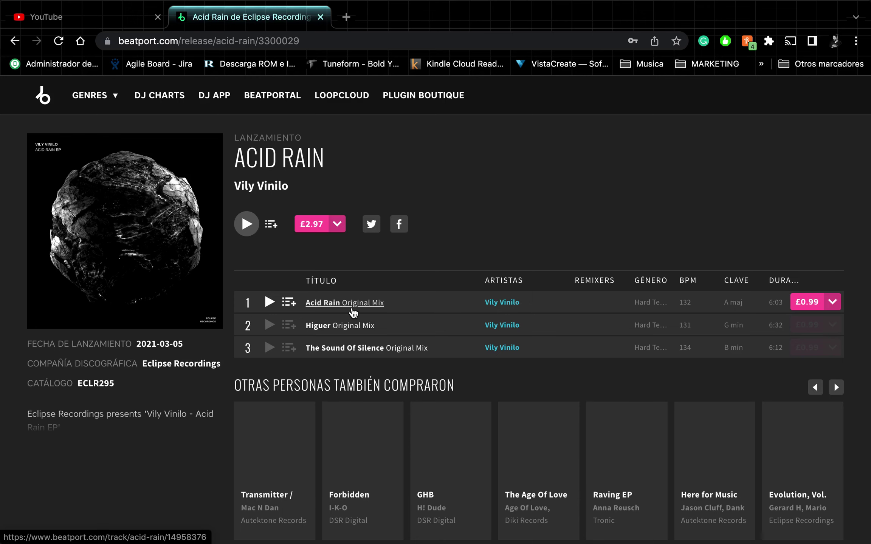
# Step: Switch to the Ableton Live project and unfold the Kick track around the DEL SYNTH section
pyautogui.press('super+Tab')
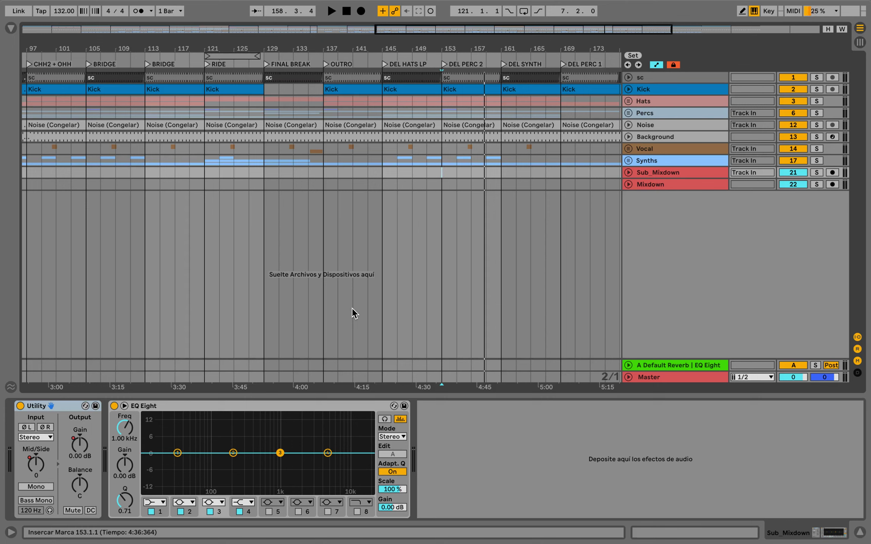
pyautogui.scroll(-2, 329, 155)
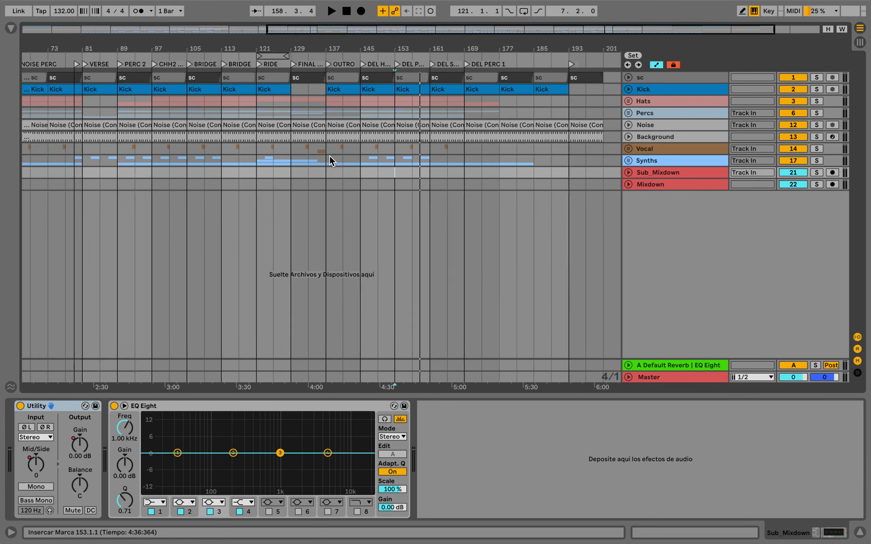
pyautogui.scroll(1, 329, 155)
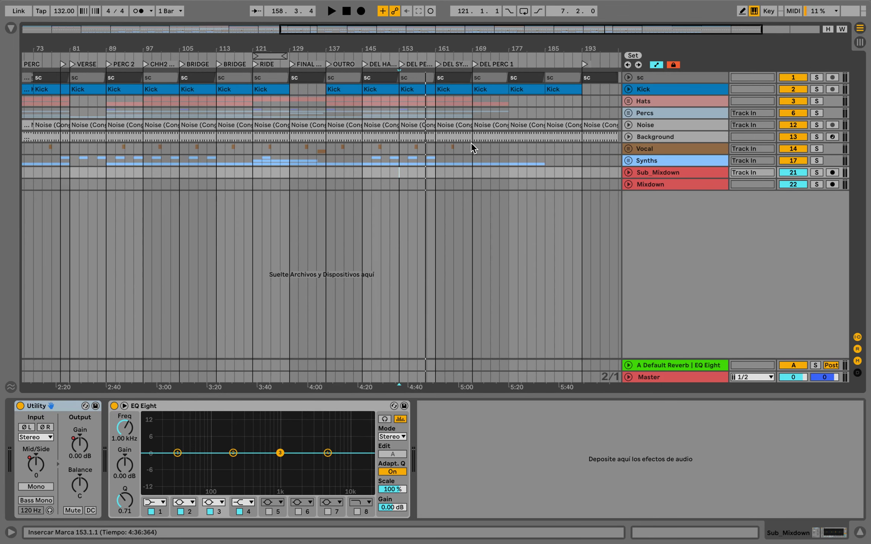
pyautogui.click(628, 90)
pyautogui.scroll(5, 453, 163)
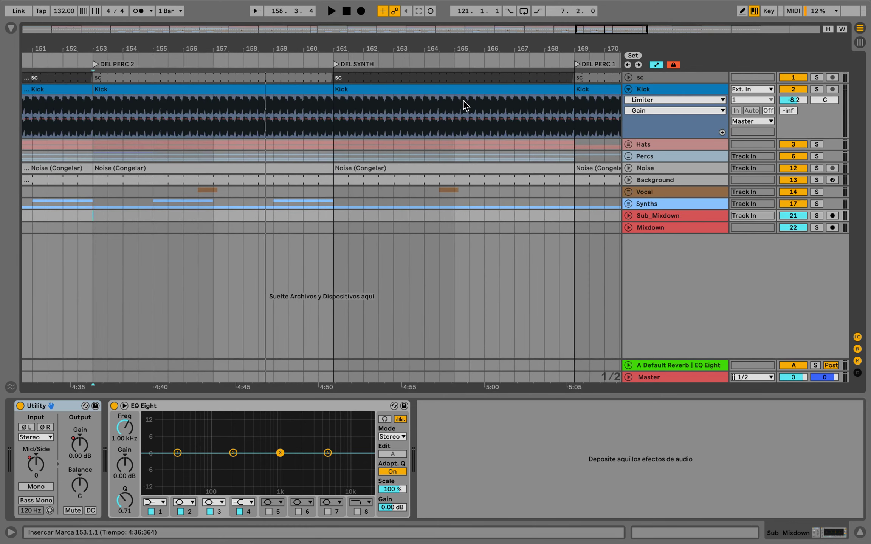
pyautogui.scroll(4, 465, 128)
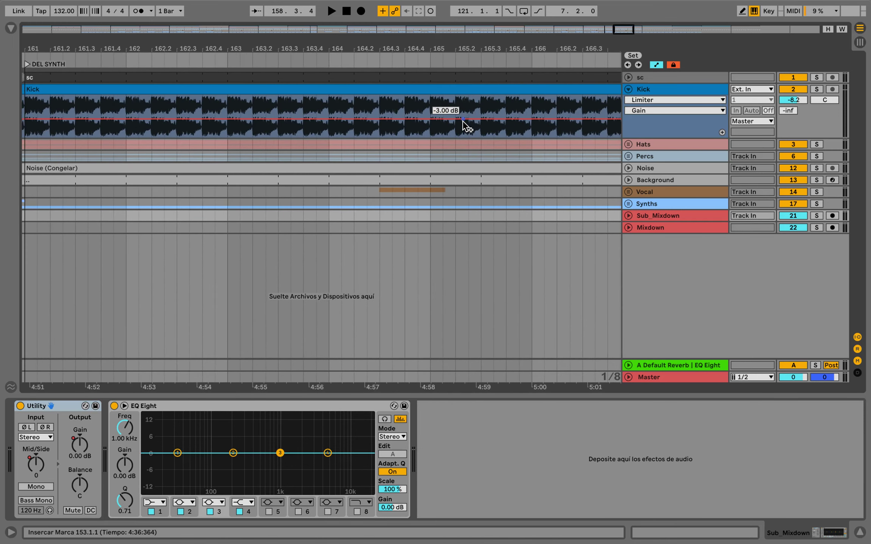
# Step: Solo the Kick track, play it from bar 165, and select the Gain control of its Limiter
pyautogui.click(434, 112)
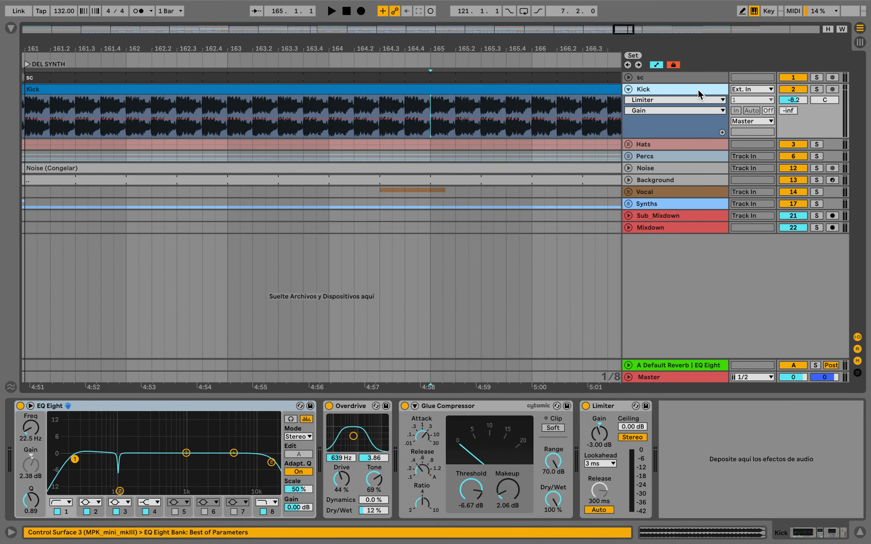
pyautogui.click(814, 89)
pyautogui.press('space')
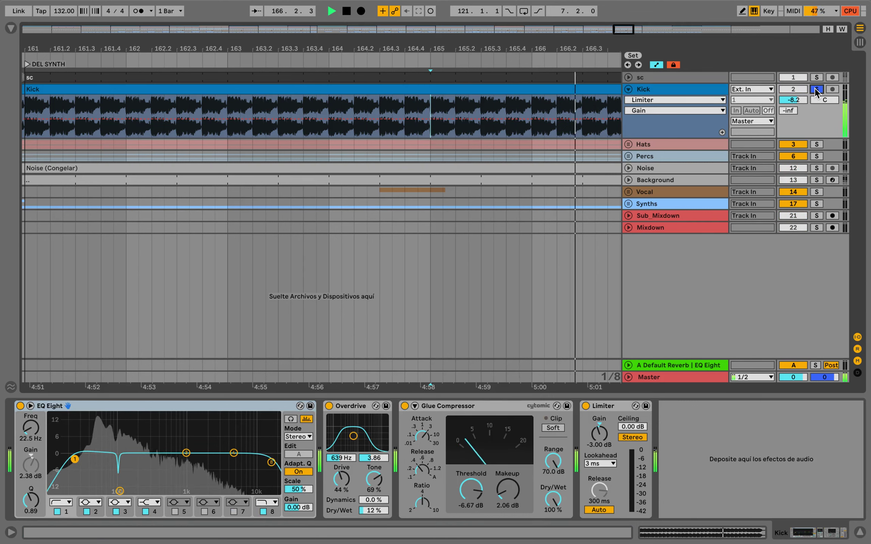
pyautogui.press('space')
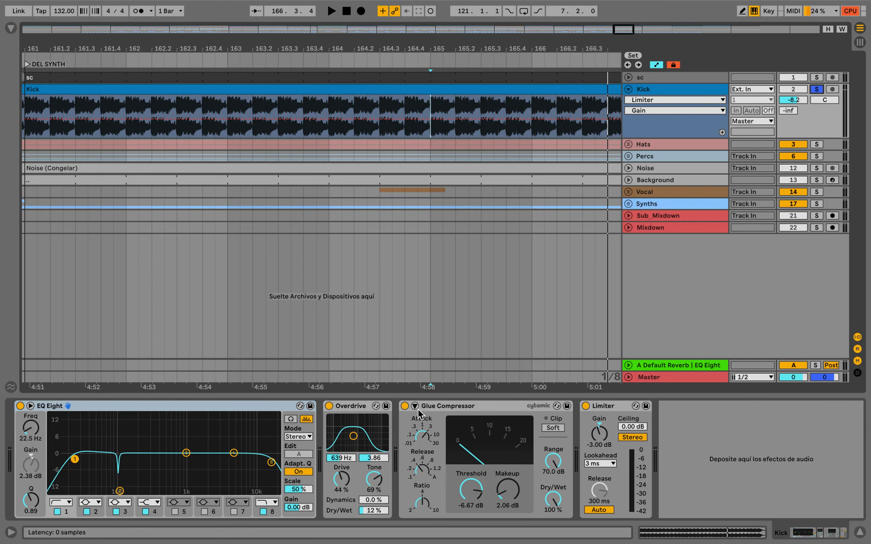
pyautogui.click(595, 438)
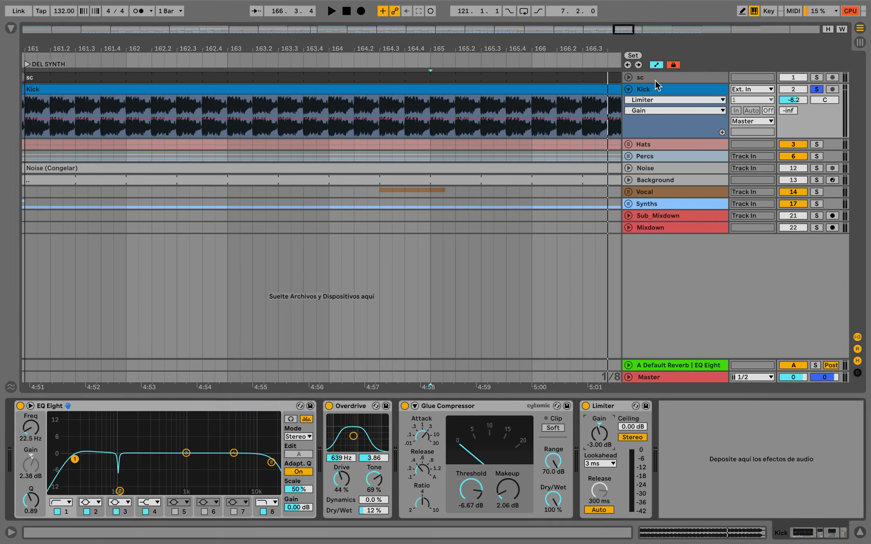
# Step: Fold the Kick track, unfold the Hats group, and display the device chain of its 4 OHH track
pyautogui.click(629, 90)
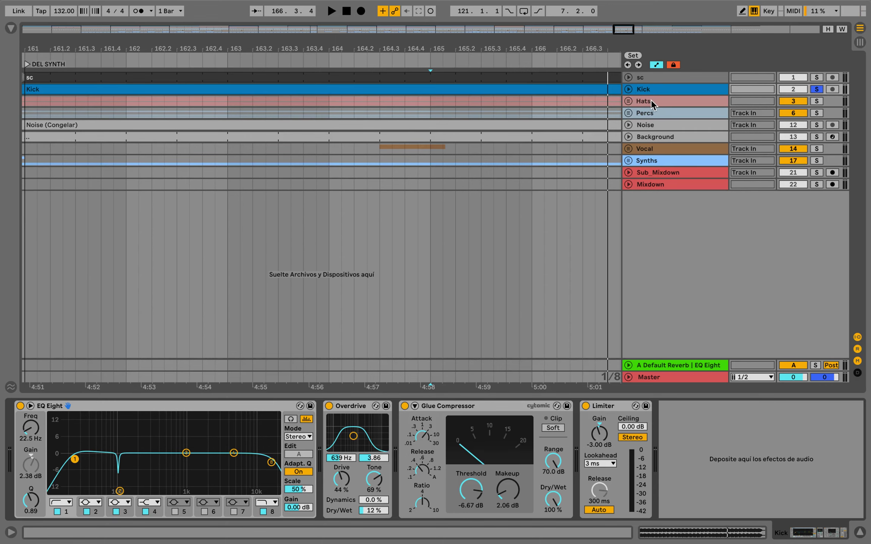
pyautogui.click(651, 101)
pyautogui.click(628, 101)
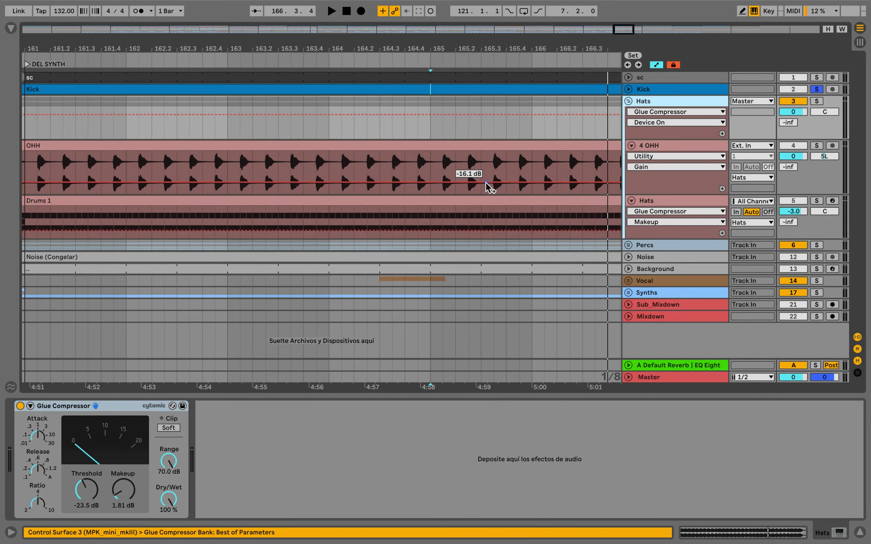
pyautogui.scroll(5, 485, 181)
pyautogui.scroll(-8, 485, 181)
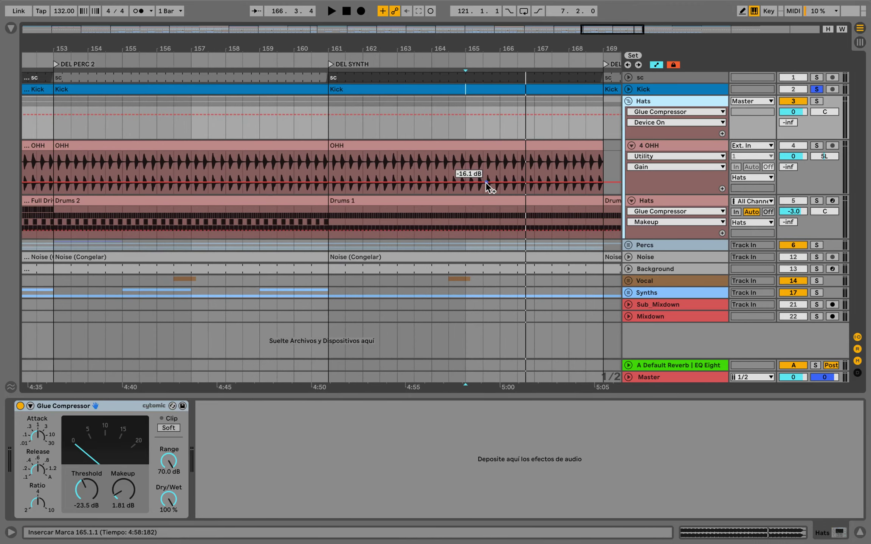
pyautogui.click(666, 146)
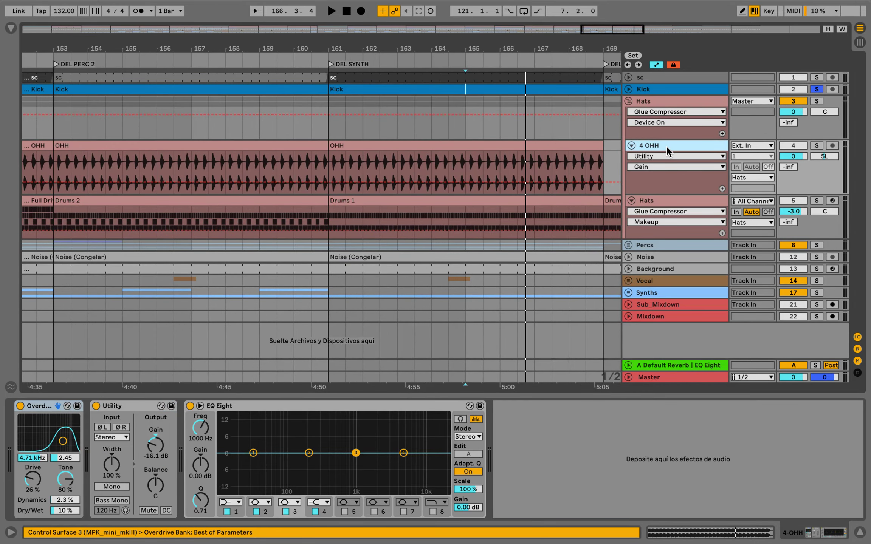
# Step: Solo the 4 OHH track and play it from just after the DEL SYNTH marker
pyautogui.scroll(4, 339, 166)
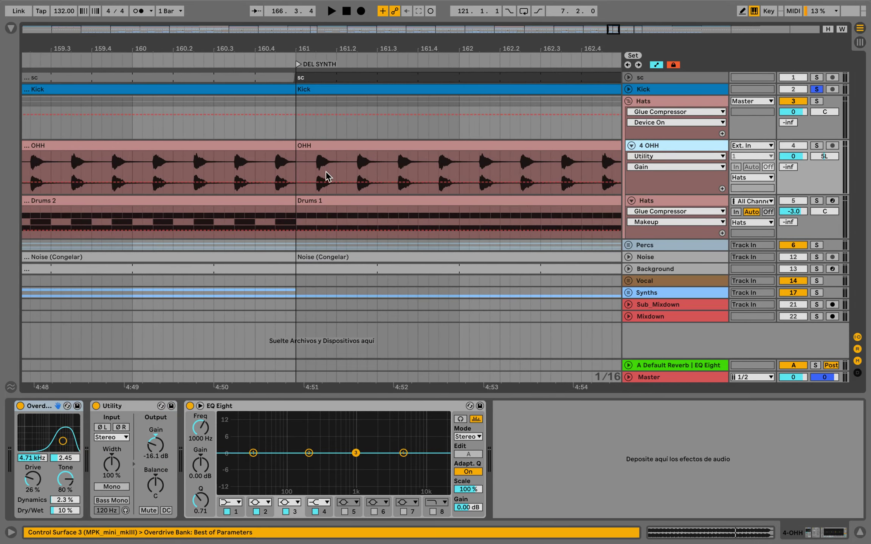
pyautogui.click(315, 172)
pyautogui.click(817, 145)
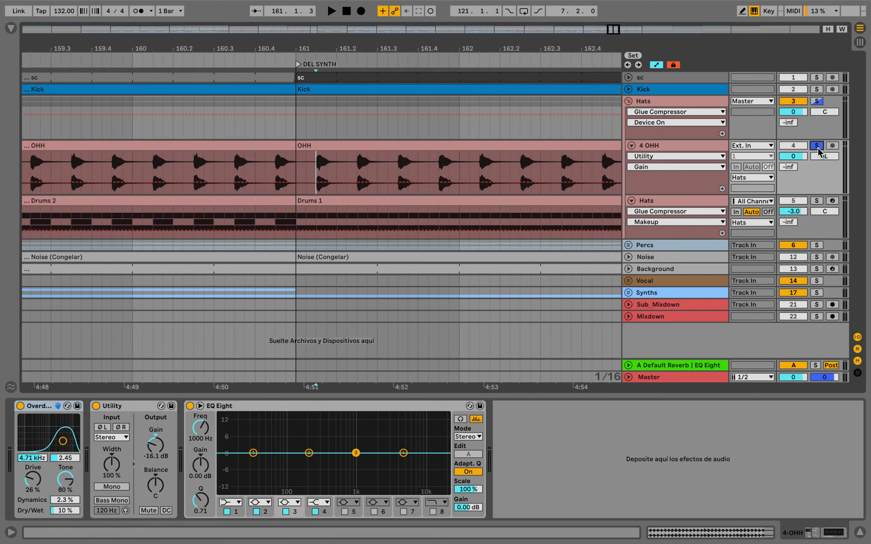
pyautogui.press('space')
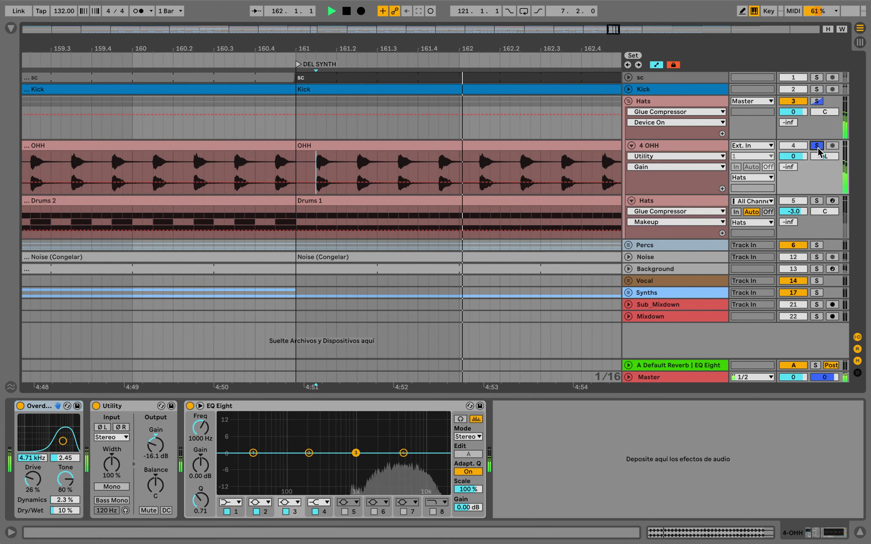
pyautogui.press('space')
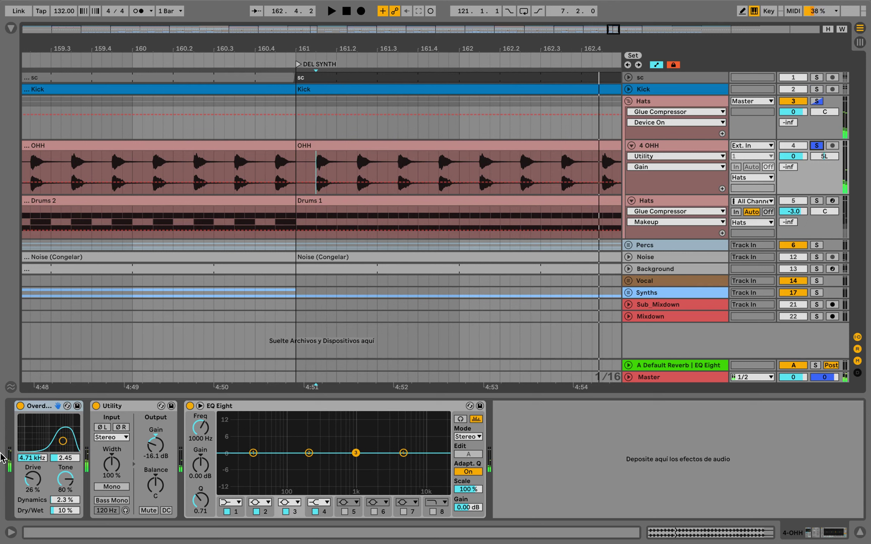
# Step: Compare the open hat without and with its Overdrive by bypassing the effect and re-enabling it during playback
pyautogui.click(20, 405)
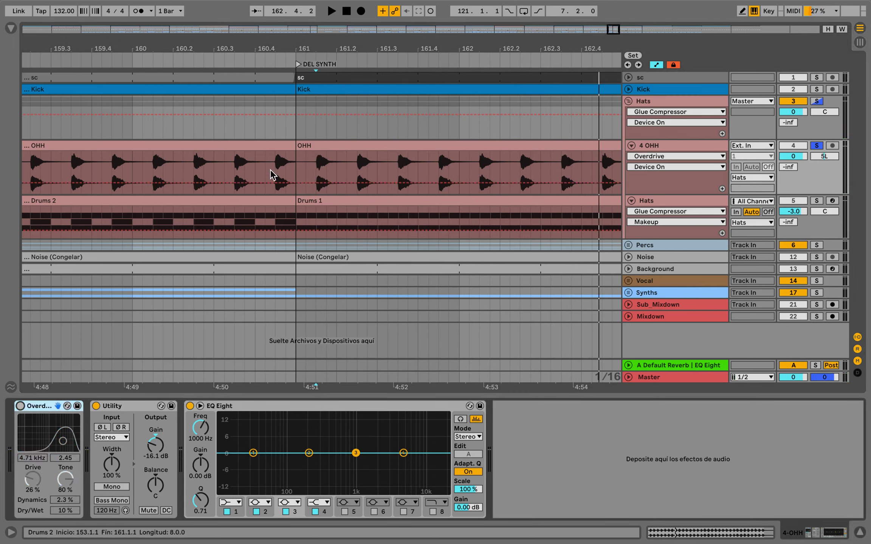
pyautogui.click(305, 175)
pyautogui.press('space')
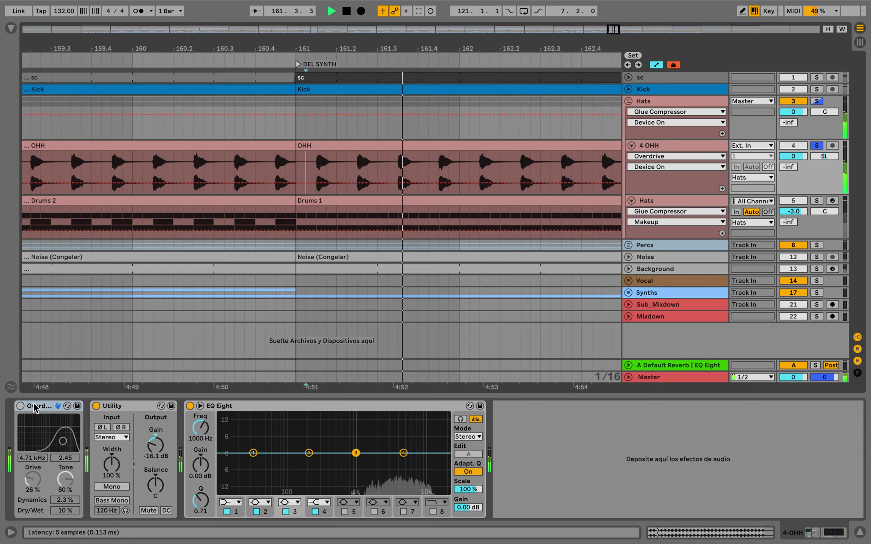
pyautogui.click(20, 405)
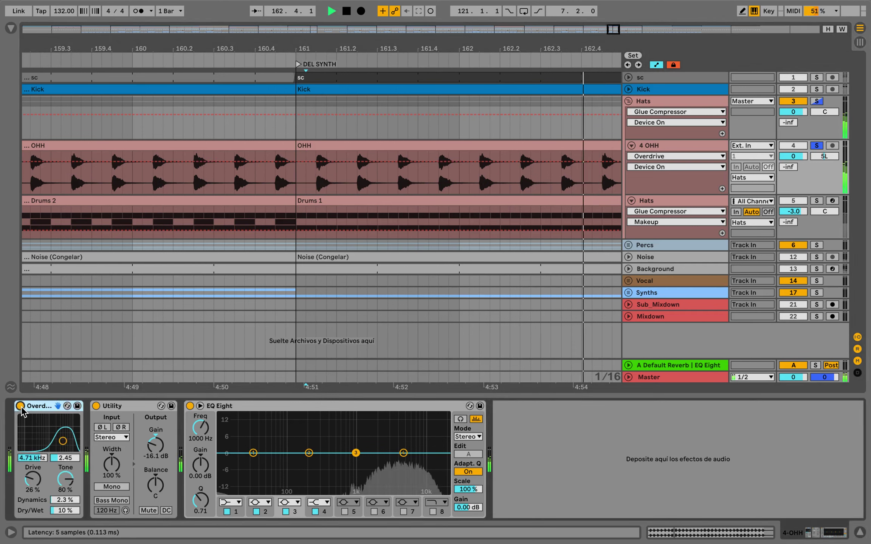
pyautogui.press('space')
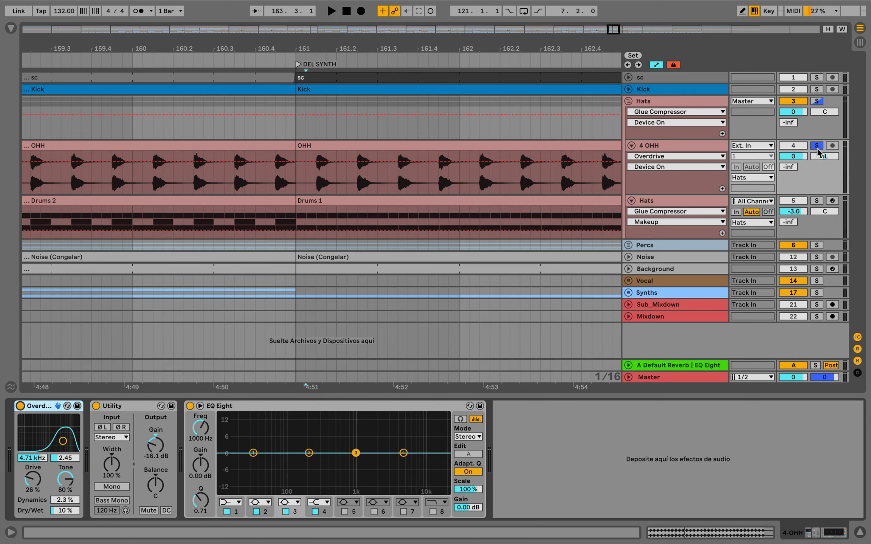
# Step: Unsolo 4 OHH and inspect the CHH, OHH and CHH2 pads in the Hats track's drum rack
pyautogui.click(816, 147)
pyautogui.click(663, 201)
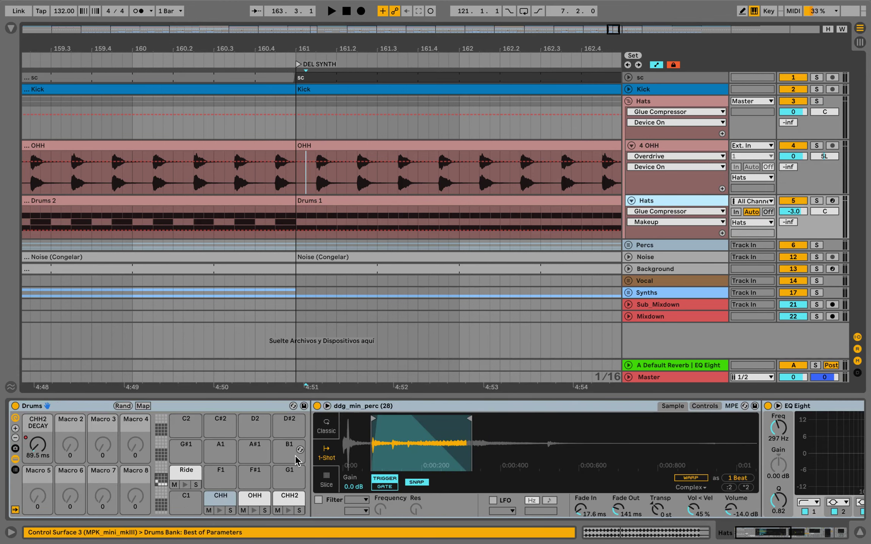
pyautogui.click(73, 450)
pyautogui.hscroll(2, 73, 450)
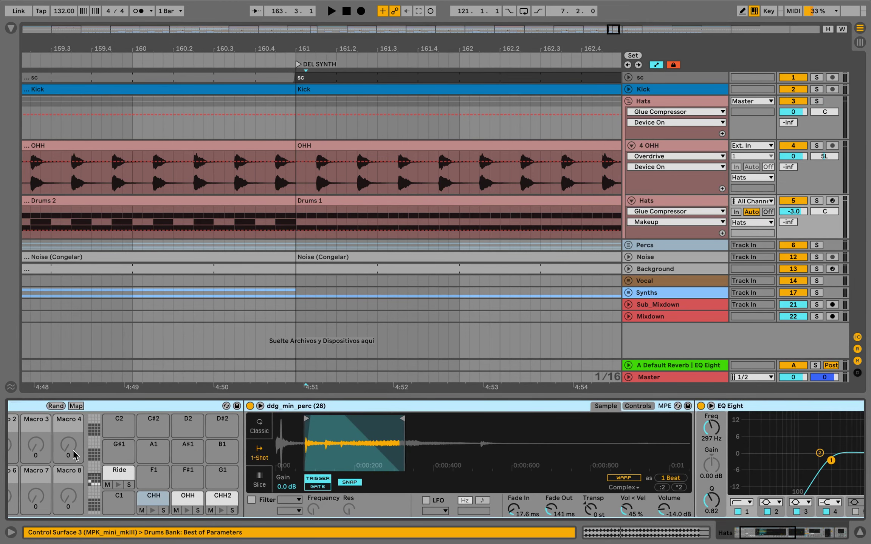
pyautogui.click(119, 477)
pyautogui.click(151, 504)
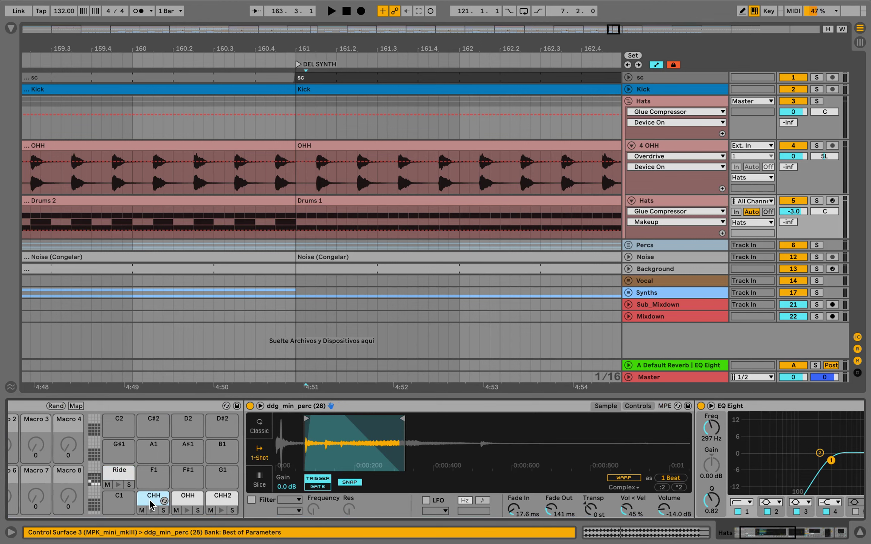
pyautogui.click(187, 500)
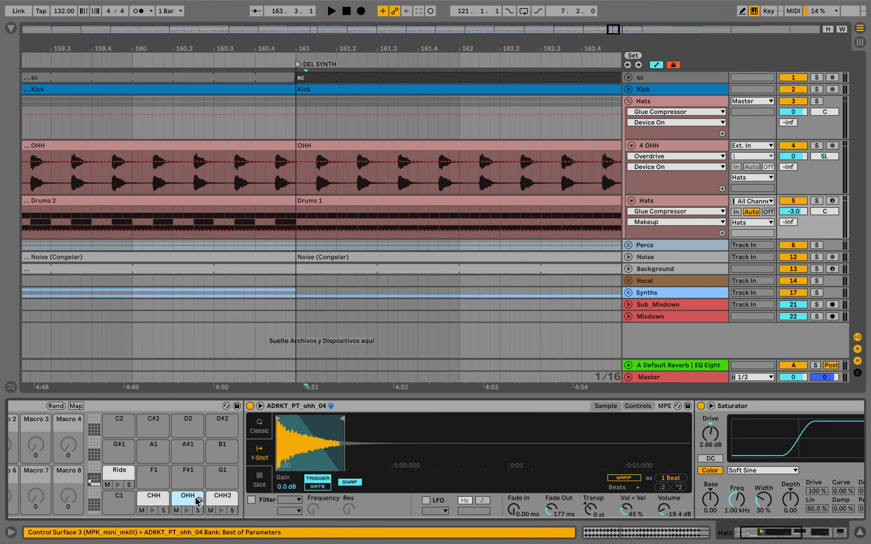
pyautogui.click(221, 499)
pyautogui.click(193, 500)
# Step: Solo the Hats track, play it from the OUTRO marker, and open the notes of the Full Drive clip there
pyautogui.scroll(-10, 323, 253)
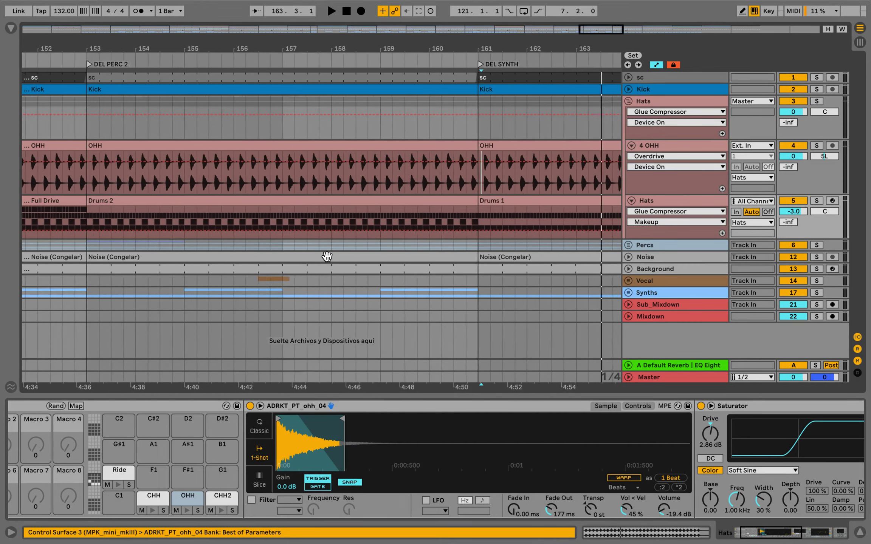
pyautogui.hscroll(-5, 226, 218)
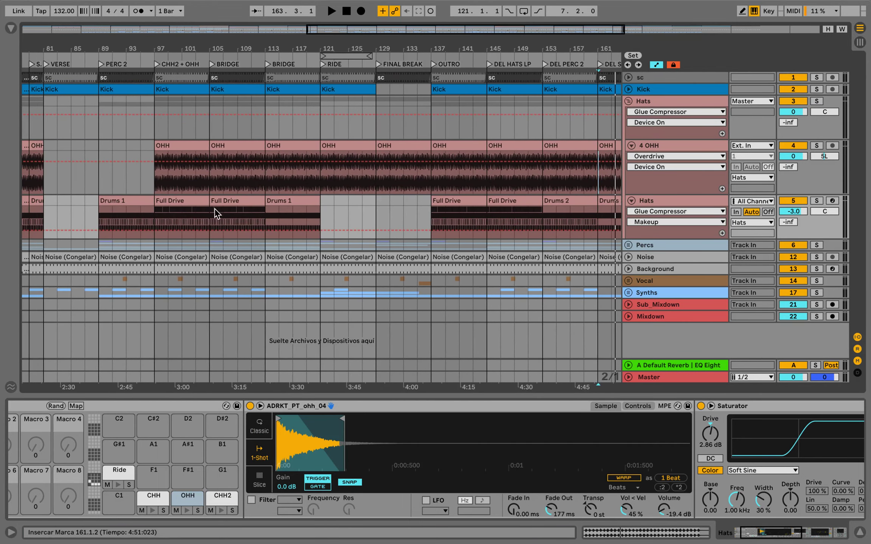
pyautogui.click(446, 201)
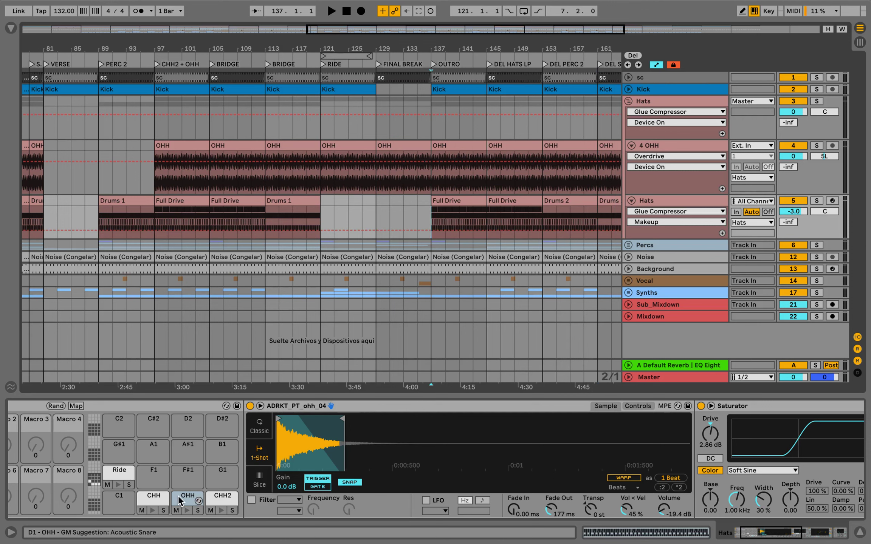
pyautogui.click(815, 201)
pyautogui.press('space')
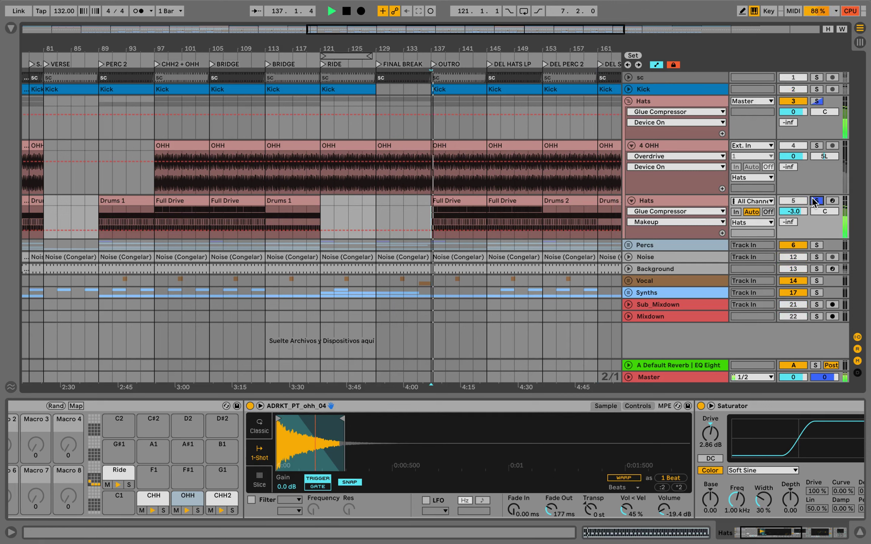
pyautogui.doubleClick(448, 223)
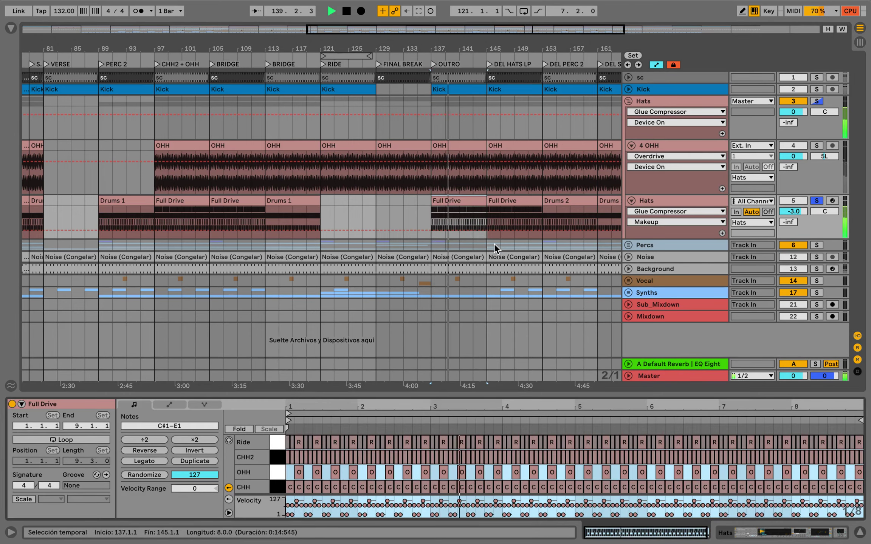
pyautogui.press('space')
# Step: Open the Drums 1 clip at the DEL PERC 1 marker and play it with the Hats track soloed
pyautogui.hscroll(10, 524, 233)
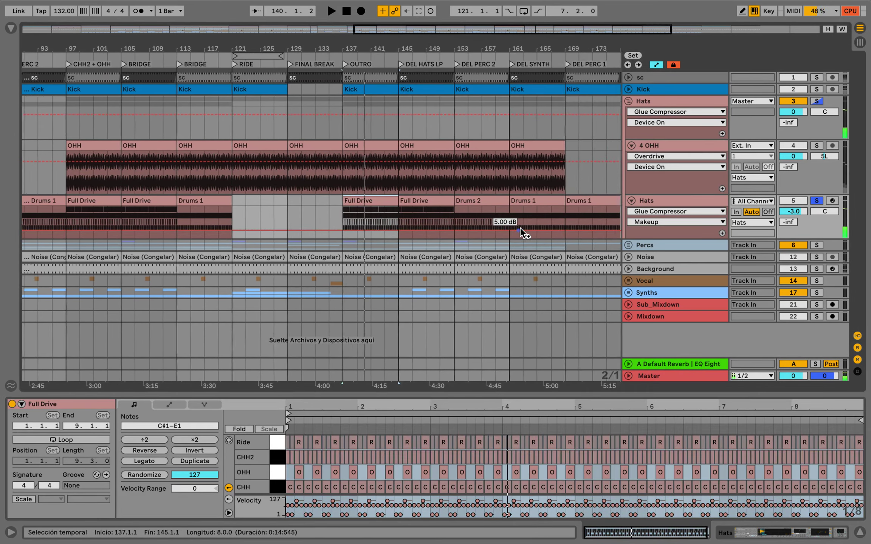
pyautogui.click(510, 223)
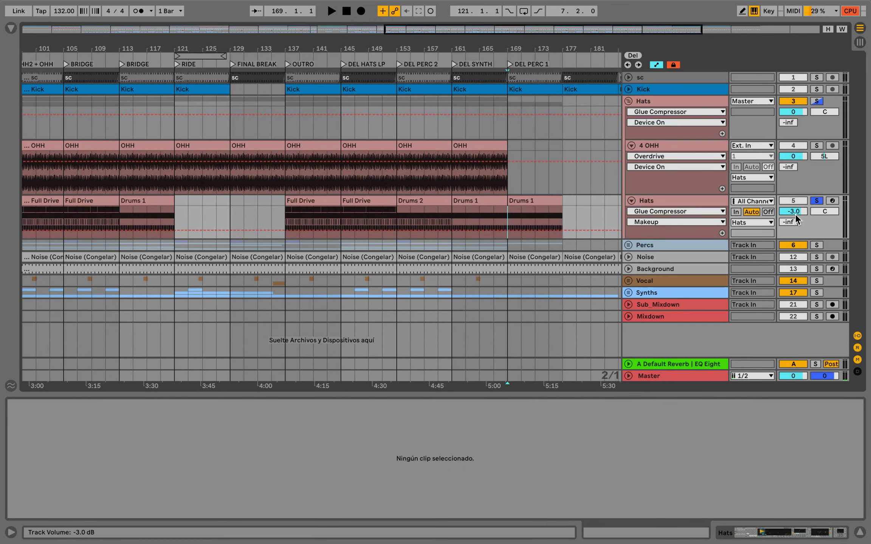
pyautogui.click(540, 200)
pyautogui.press('space')
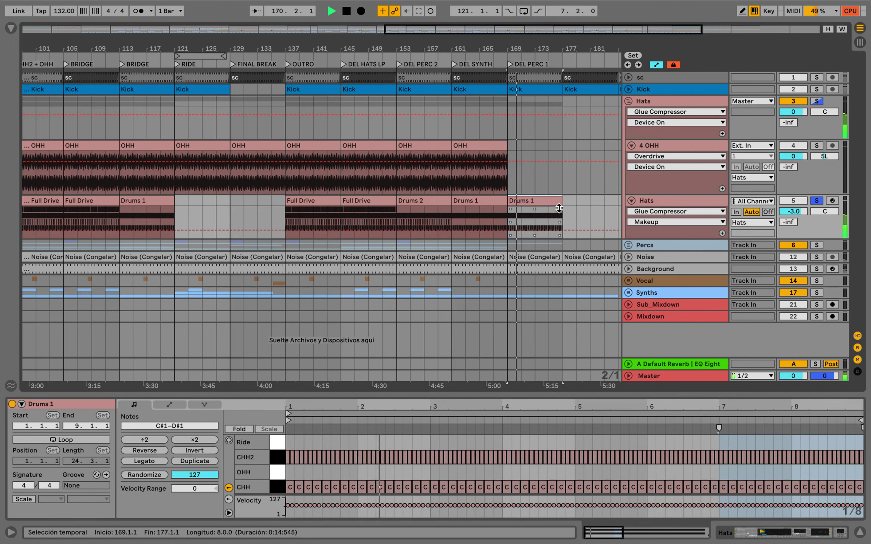
pyautogui.press('space')
# Step: Stop playback, show the Hats track's CHH2 DECAY automation and open the CHH2 pad's sample in its drum rack
pyautogui.click(676, 204)
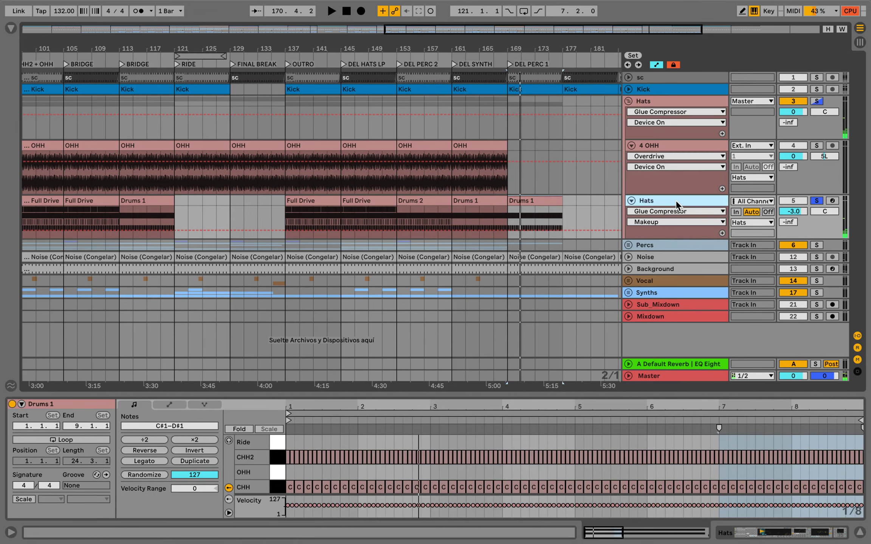
pyautogui.hscroll(-3, 77, 470)
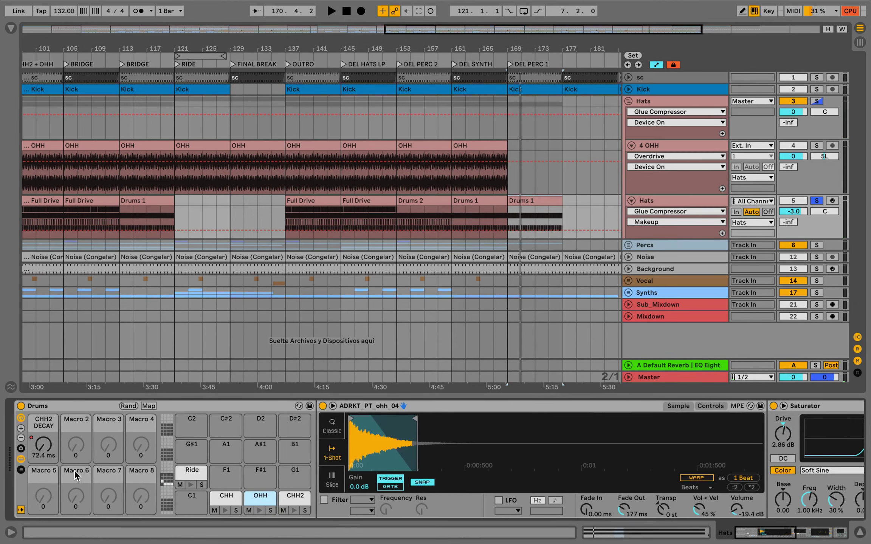
pyautogui.click(41, 442)
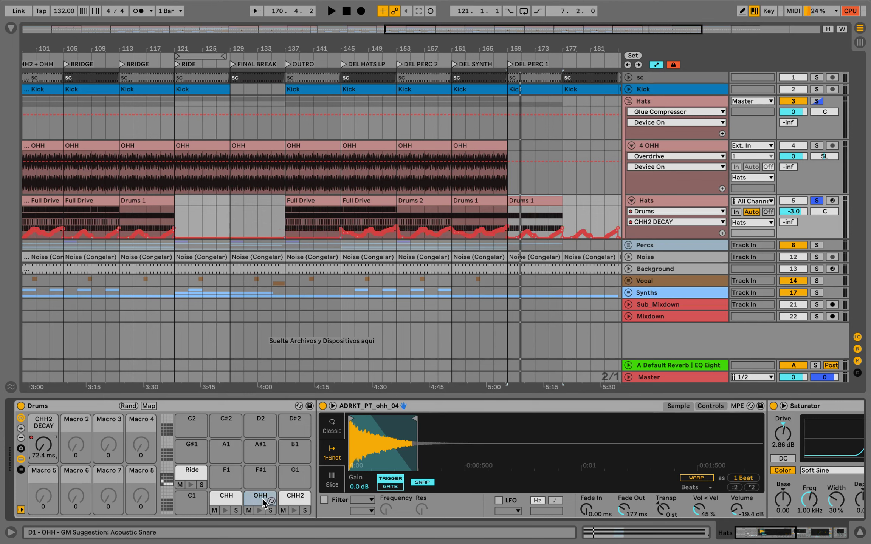
pyautogui.click(288, 500)
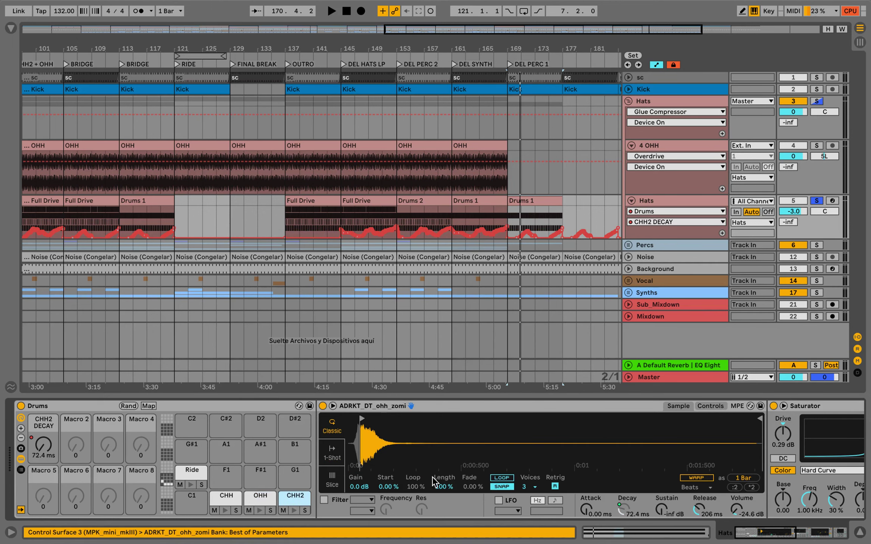
# Step: Solo the CHH2 pad and play the Hats track from bar 148.3 in the DEL HATS LP section
pyautogui.scroll(5, 351, 219)
pyautogui.click(359, 220)
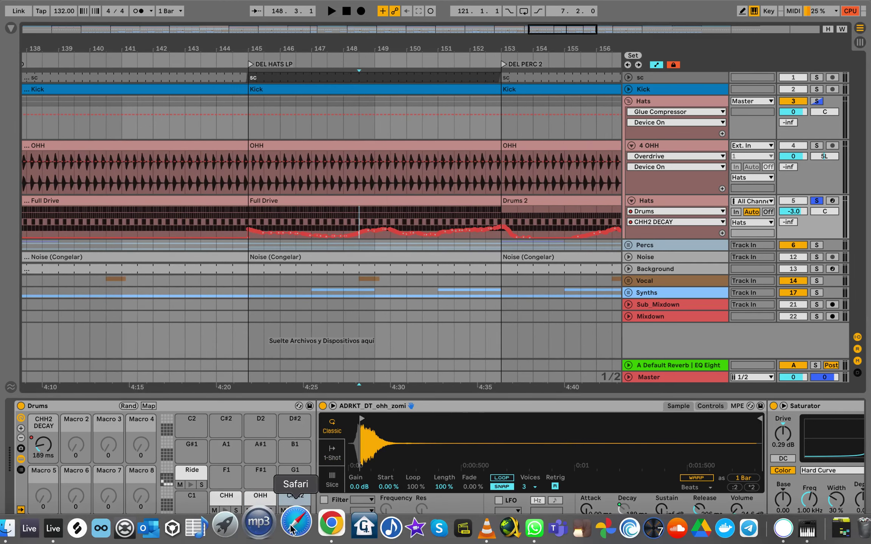
pyautogui.click(305, 511)
pyautogui.press('space')
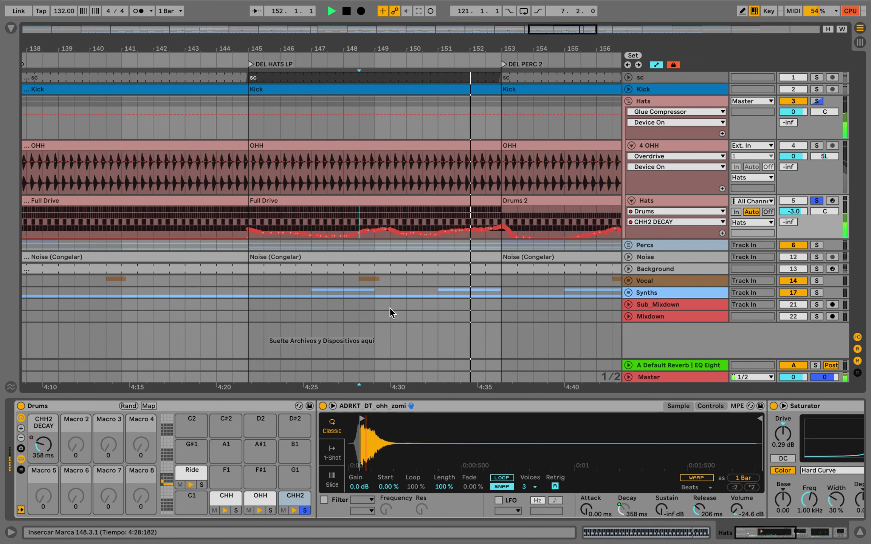
pyautogui.press('space')
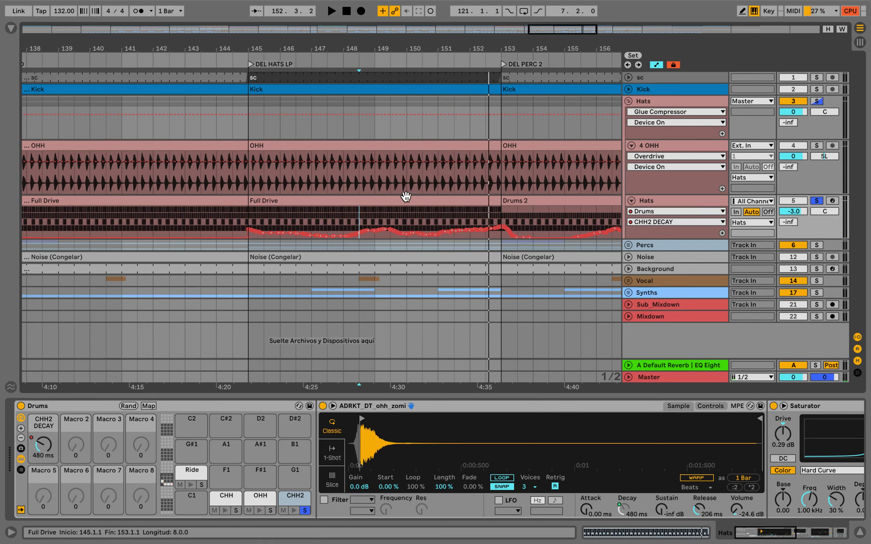
# Step: Examine the CHH2 pad's Saturator and EQ Eight and the Hats track's Glue Compressor
pyautogui.scroll(-5, 389, 213)
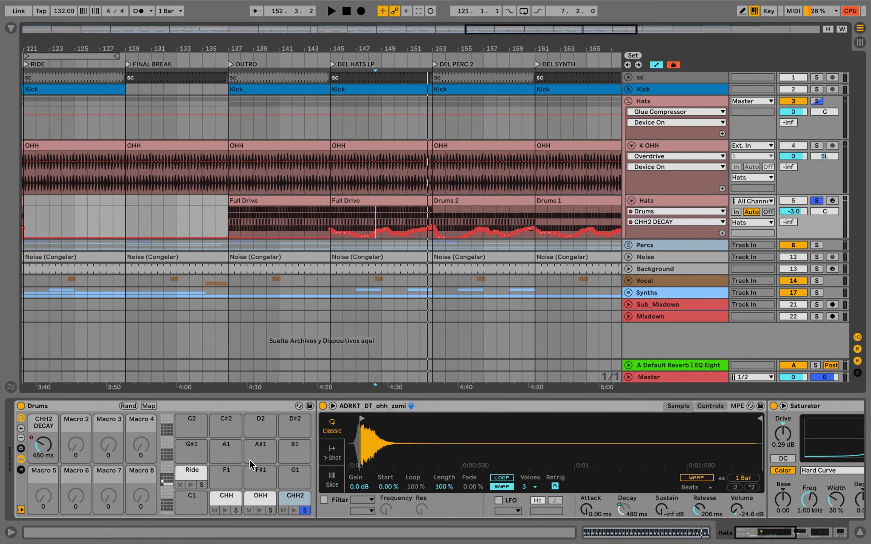
pyautogui.hscroll(5, 516, 423)
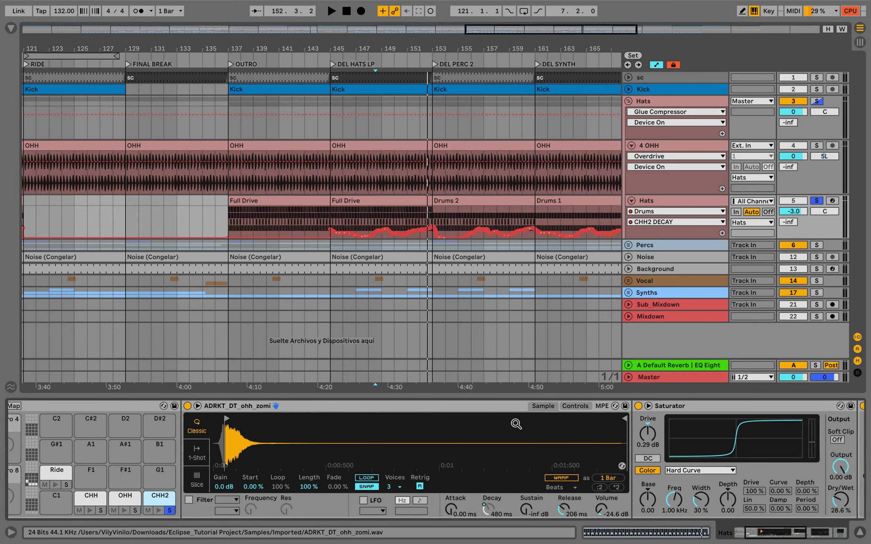
pyautogui.hscroll(10, 516, 423)
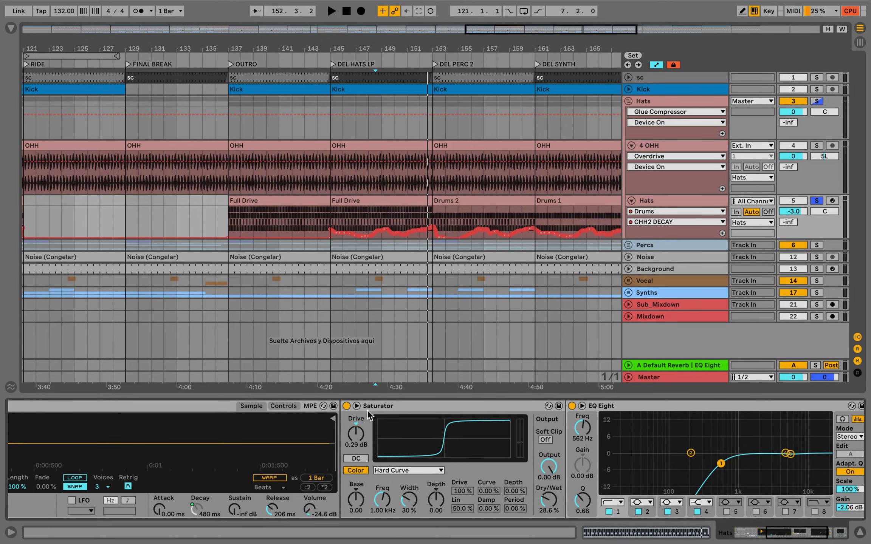
pyautogui.hscroll(9, 369, 416)
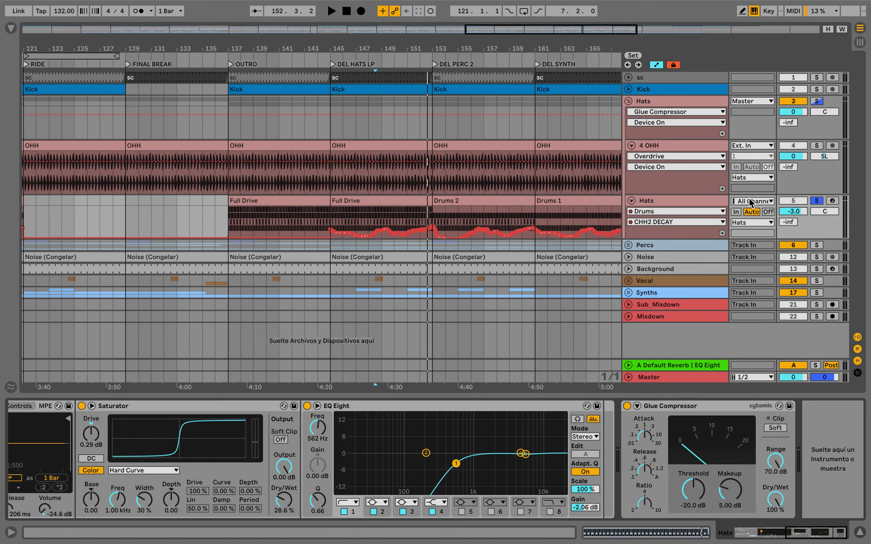
# Step: Fold the Hats group and unfold the Percs group to reveal its tracks
pyautogui.scroll(-10, 450, 207)
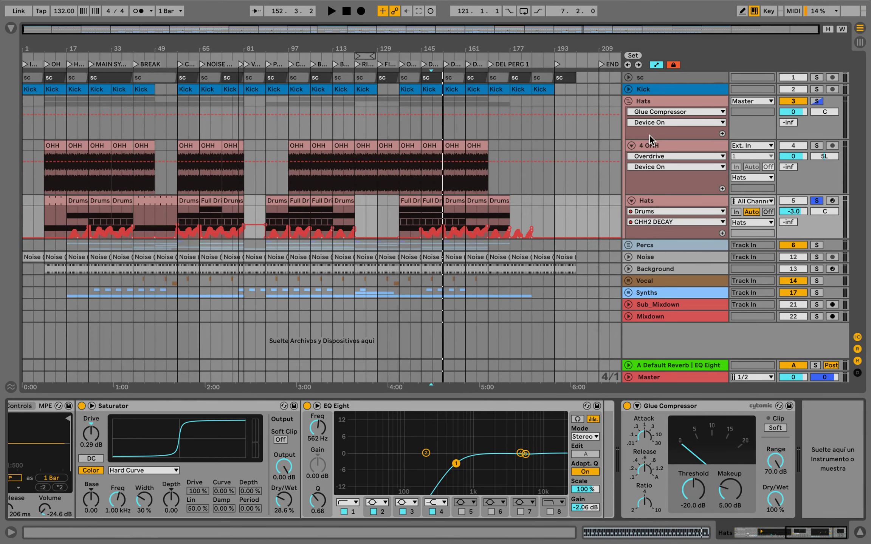
pyautogui.click(627, 101)
pyautogui.click(628, 113)
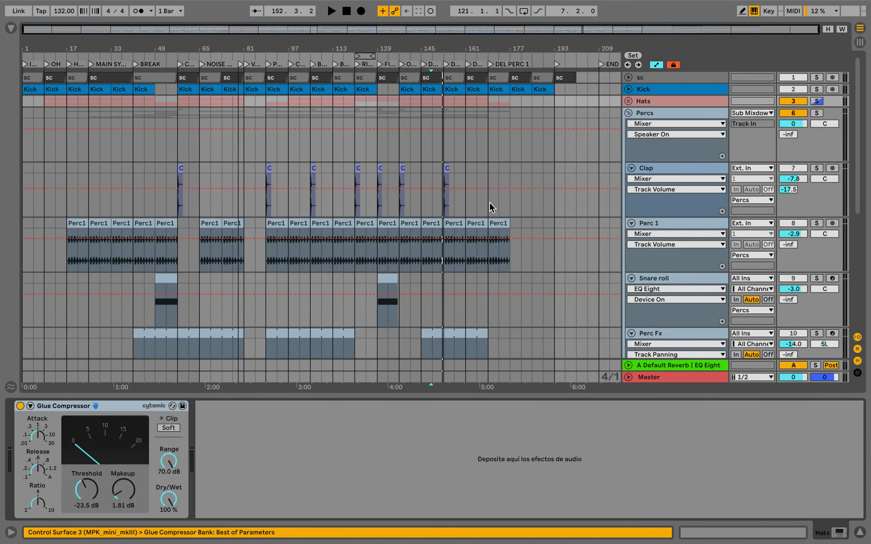
# Step: Solo the Clap track, play its clip at the DEL PERC 2 marker and examine its effect chain
pyautogui.scroll(10, 489, 202)
pyautogui.scroll(-5, 488, 202)
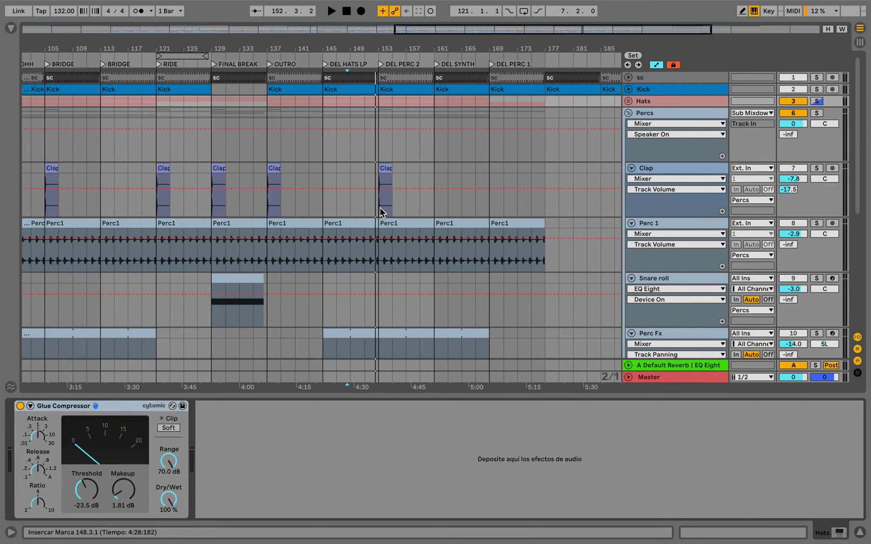
pyautogui.click(379, 207)
pyautogui.press('space')
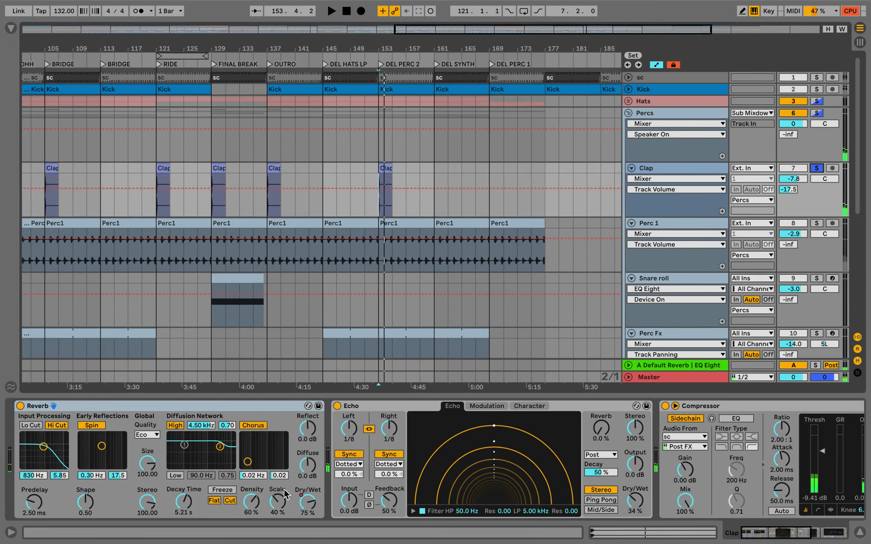
pyautogui.hscroll(10, 366, 477)
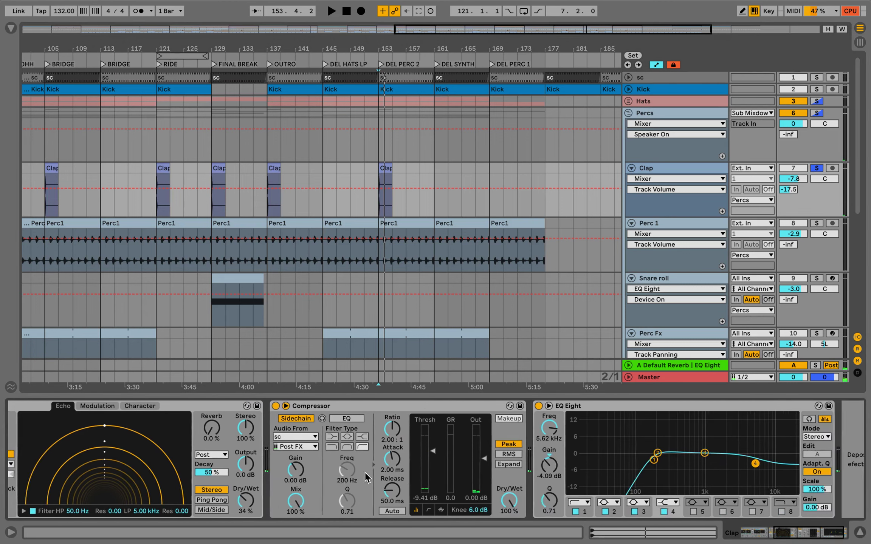
# Step: Play the soloed Clap track's clip at bar 89
pyautogui.scroll(-5, 410, 132)
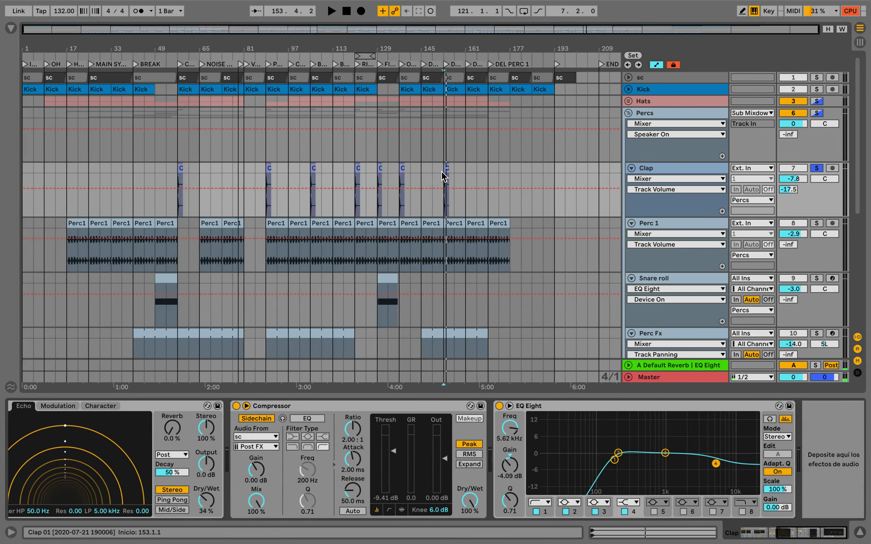
pyautogui.click(267, 207)
pyautogui.press('space')
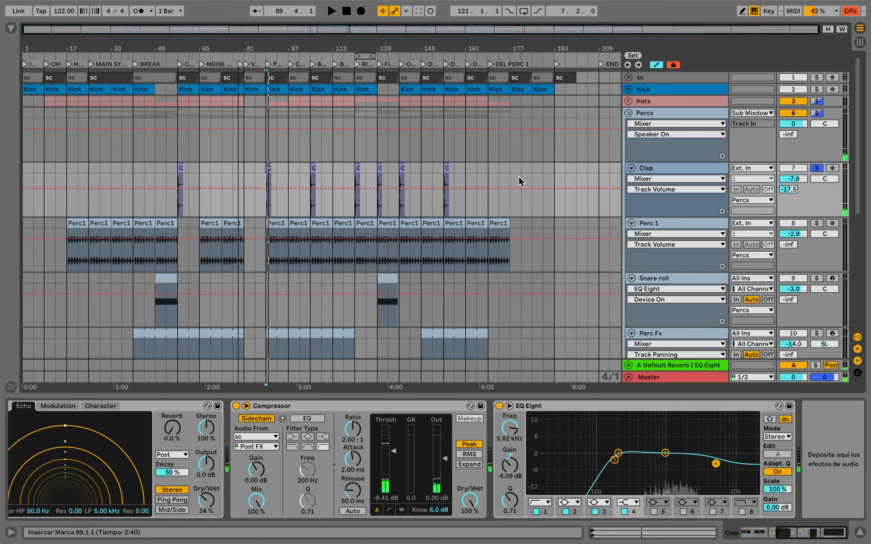
# Step: Solo Perc 1, play it from bar 161.4 in the DEL SYNTH section, and unsolo it
pyautogui.scroll(3, 519, 181)
pyautogui.click(352, 260)
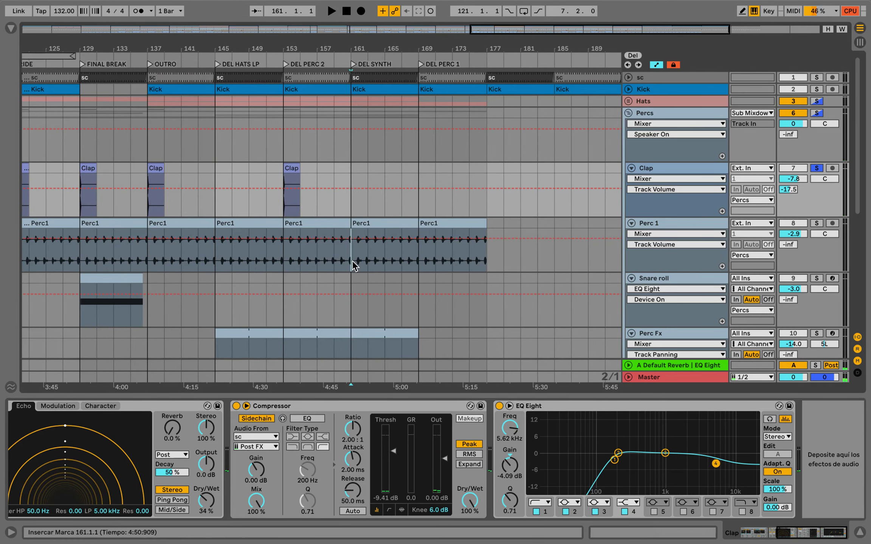
pyautogui.scroll(5, 352, 260)
pyautogui.click(383, 258)
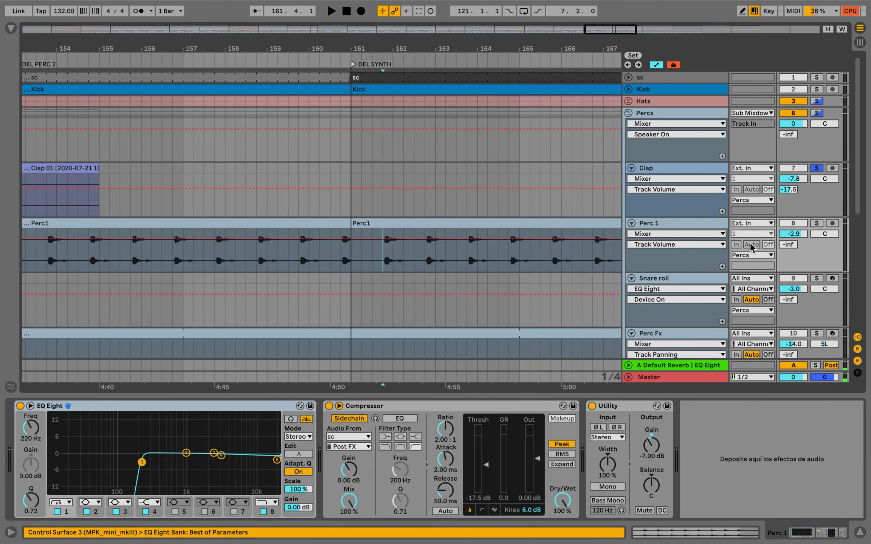
pyautogui.click(711, 225)
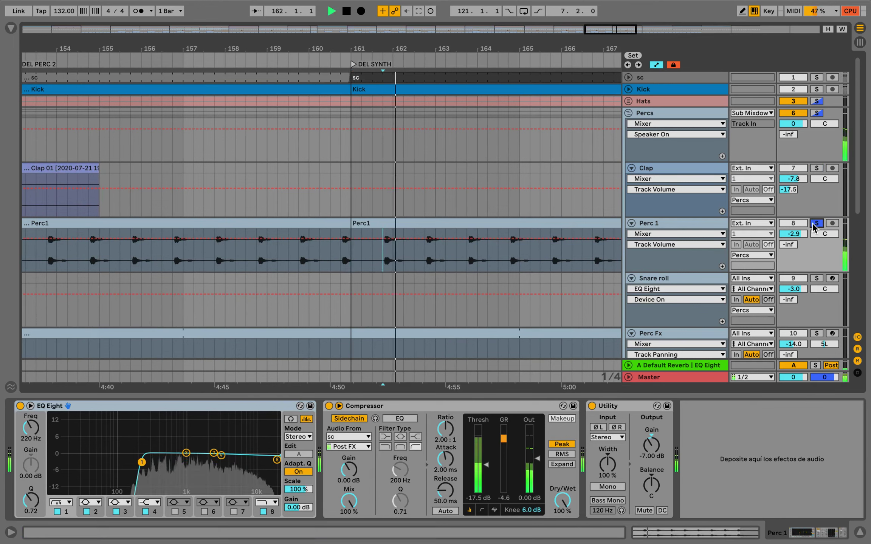
pyautogui.press('space')
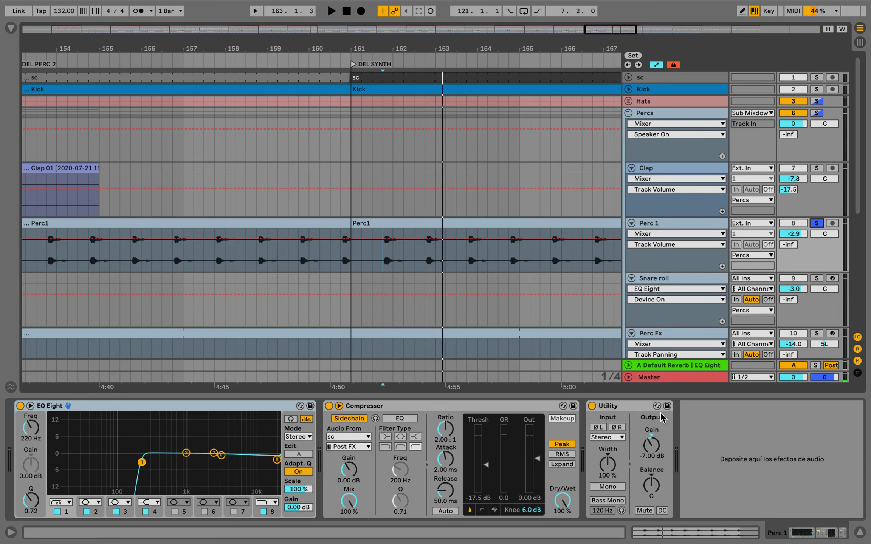
pyautogui.click(817, 223)
# Step: Solo the Snare roll track and play its FINAL BREAK clip from bar 132
pyautogui.scroll(-10, 369, 223)
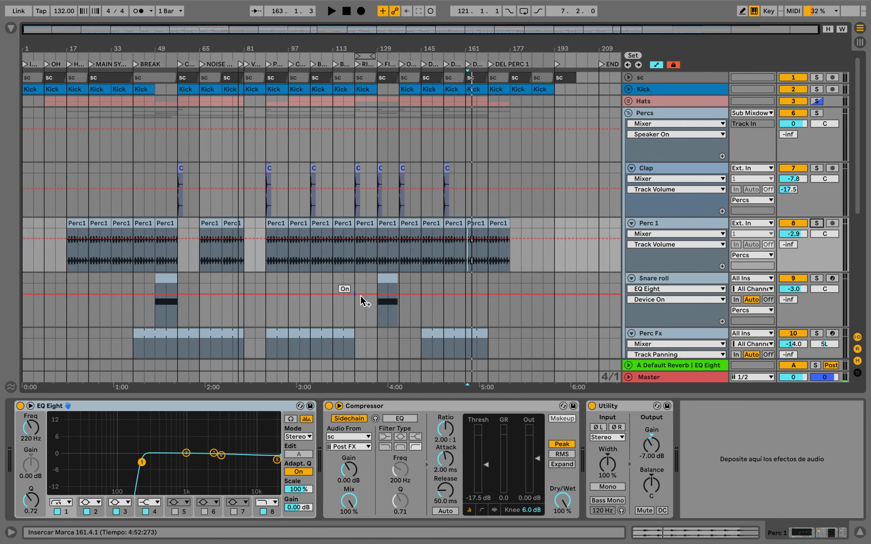
pyautogui.scroll(5, 360, 296)
pyautogui.scroll(1, 374, 298)
pyautogui.click(498, 320)
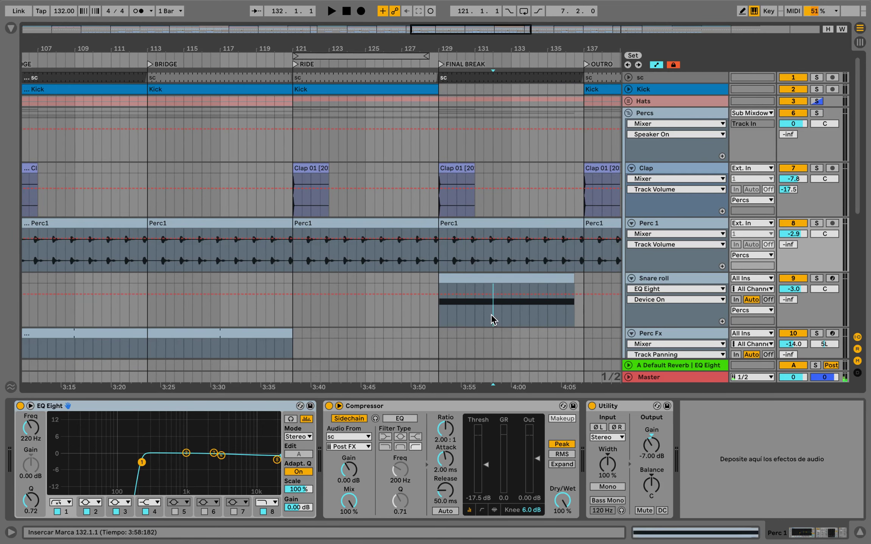
pyautogui.scroll(-10, 586, 319)
pyautogui.click(816, 277)
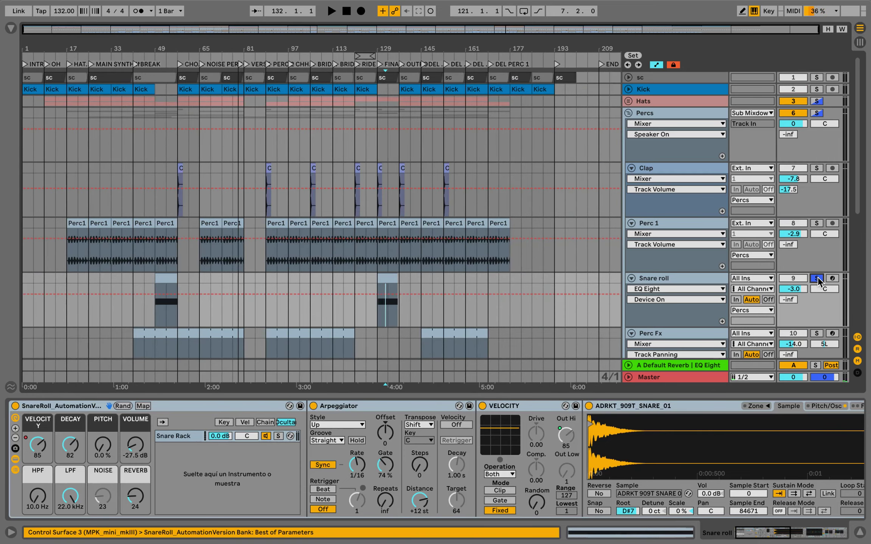
pyautogui.press('space')
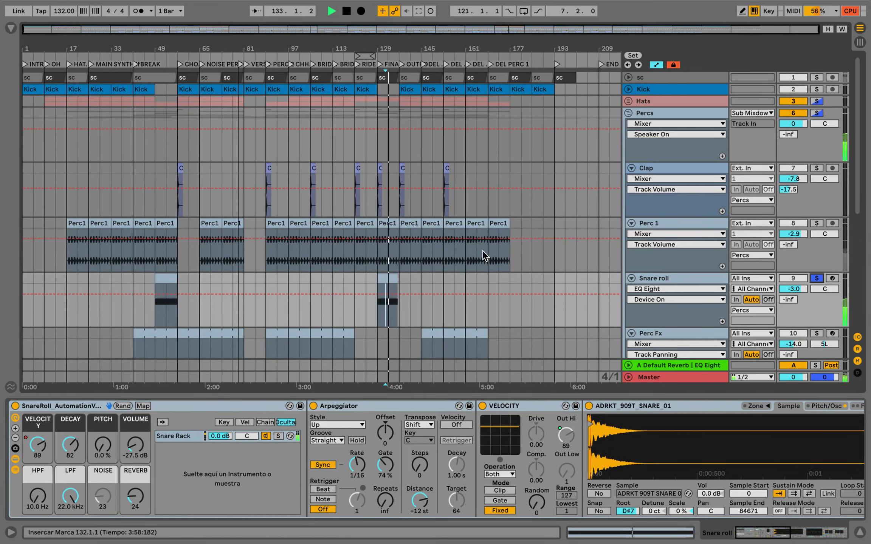
# Step: Stop playback and examine the Snare roll's device chain, from its macro rack and Arpeggiator through to EQ Eight and Reverb
pyautogui.hscroll(10, 427, 449)
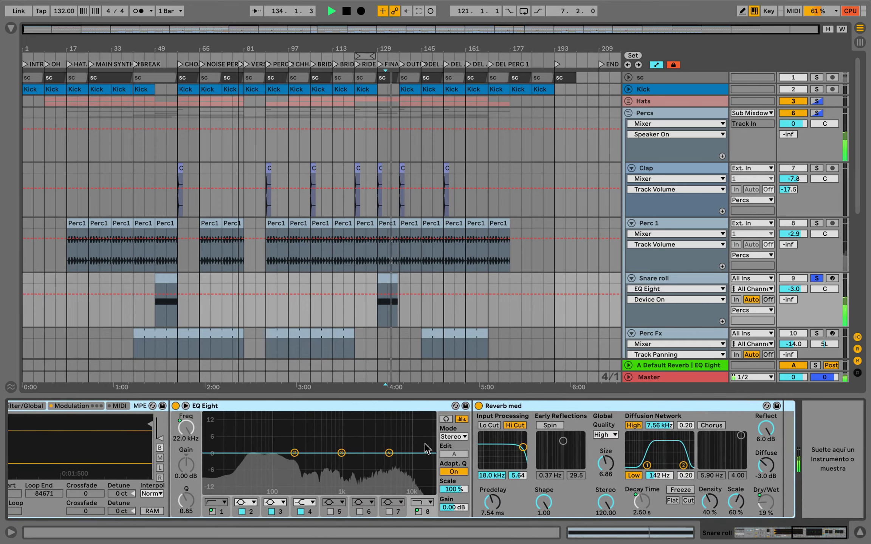
pyautogui.hscroll(-10, 426, 449)
pyautogui.press('space')
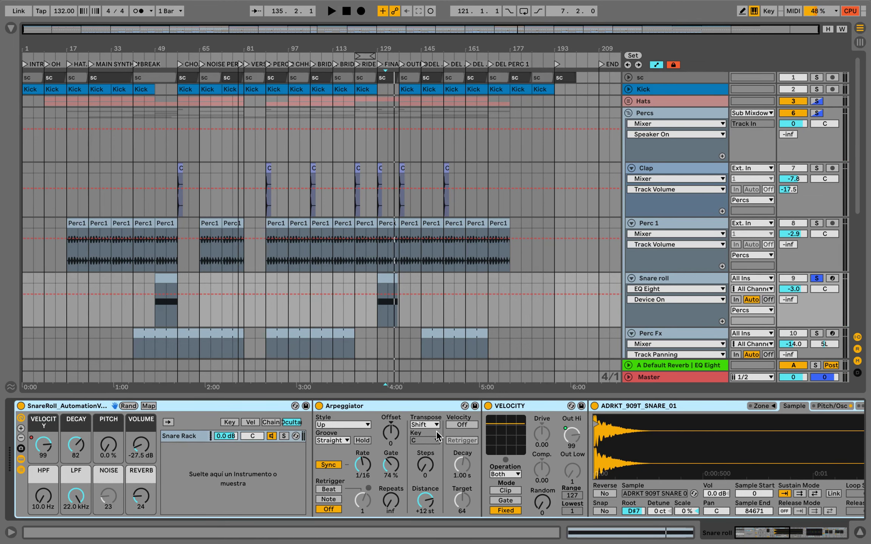
pyautogui.hscroll(5, 446, 437)
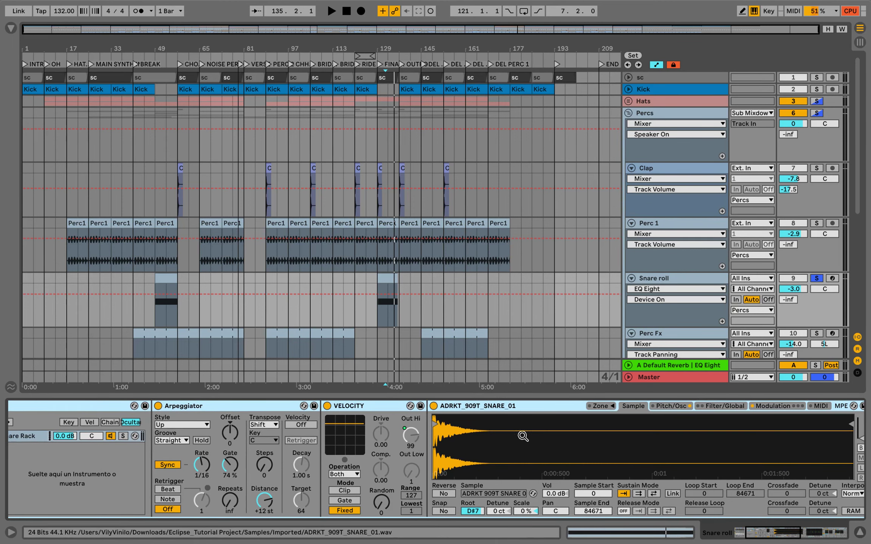
pyautogui.hscroll(10, 523, 436)
pyautogui.hscroll(-15, 80, 429)
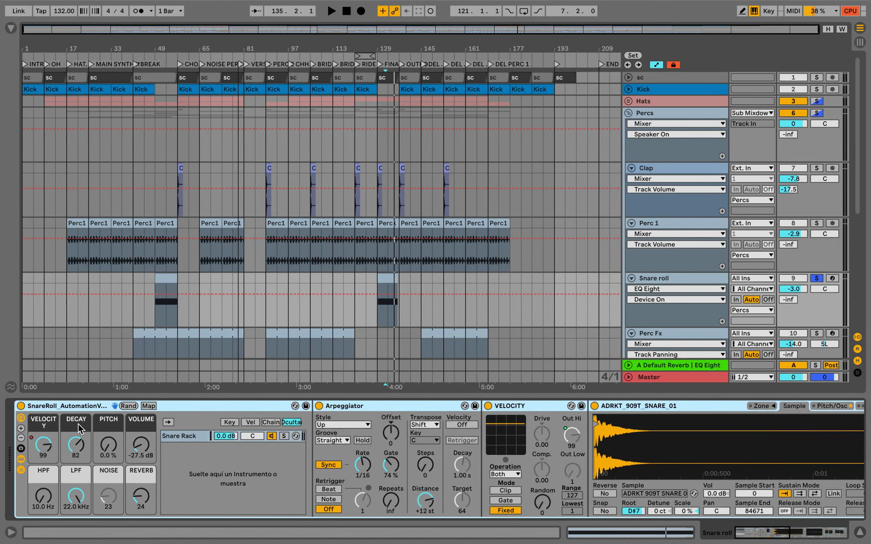
# Step: Show the Snare roll's VELOCITY macro automation and examine the EQ Eight and Reverb at the end of its chain
pyautogui.click(45, 451)
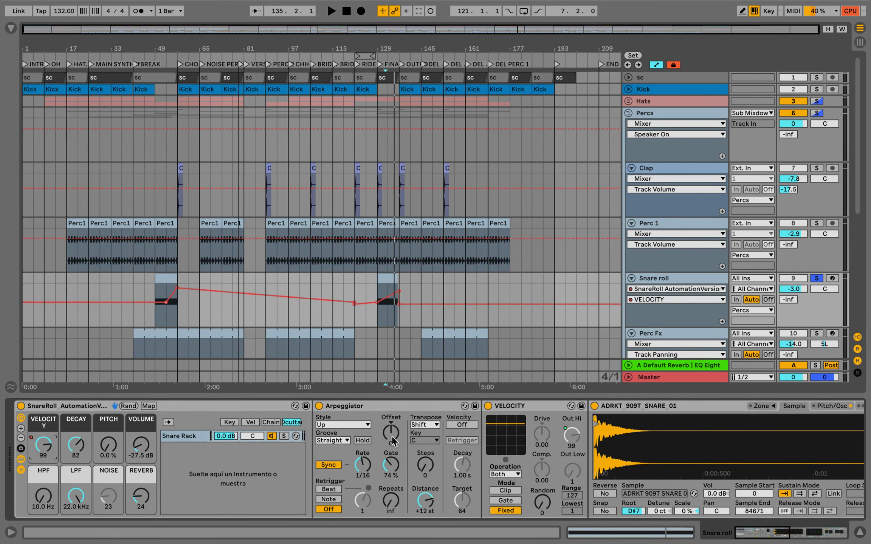
pyautogui.hscroll(20, 392, 436)
pyautogui.hscroll(8, 392, 436)
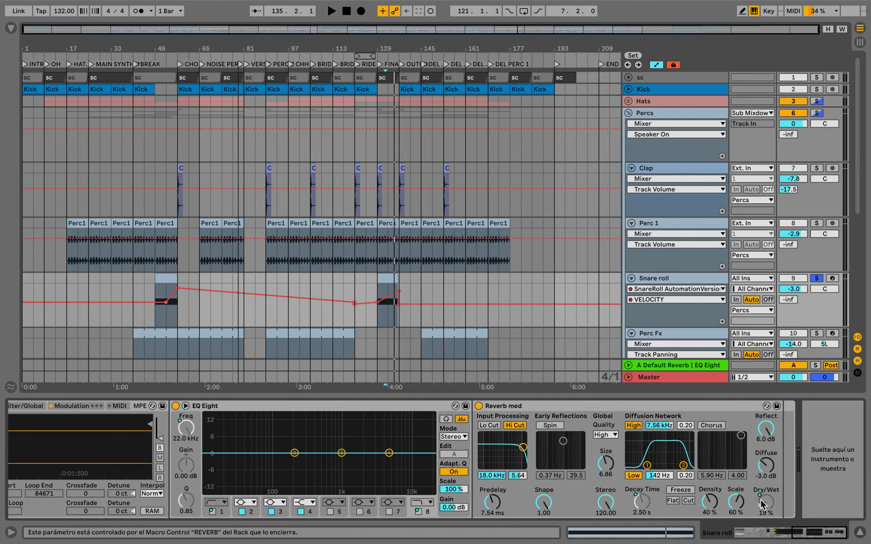
pyautogui.click(677, 289)
pyautogui.click(674, 277)
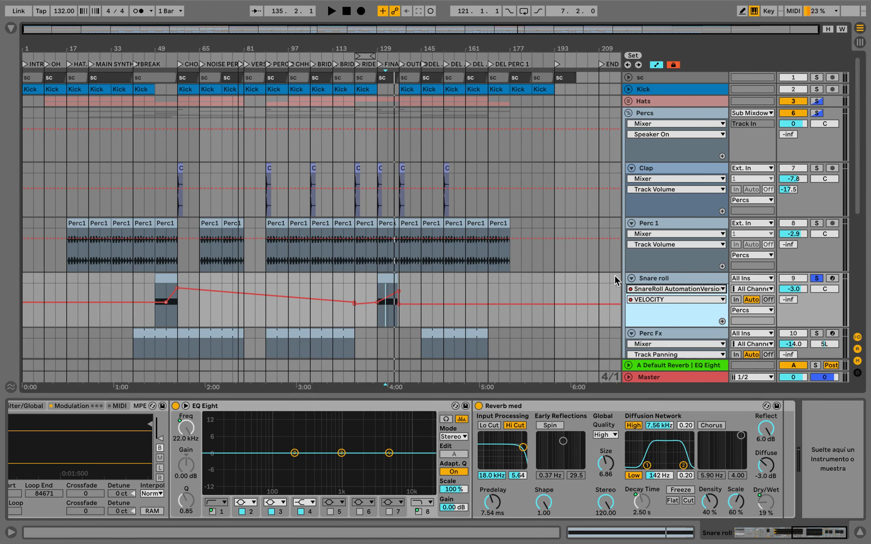
# Step: Solo the Perc Fx track and play it from bar 149 in the DEL HATS LP section
pyautogui.scroll(-5, 676, 264)
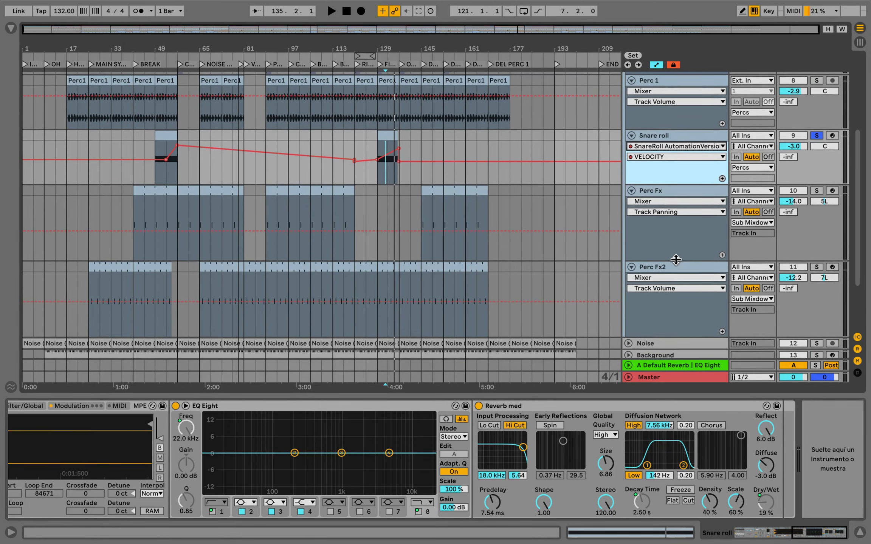
pyautogui.scroll(5, 422, 216)
pyautogui.click(483, 255)
pyautogui.click(471, 255)
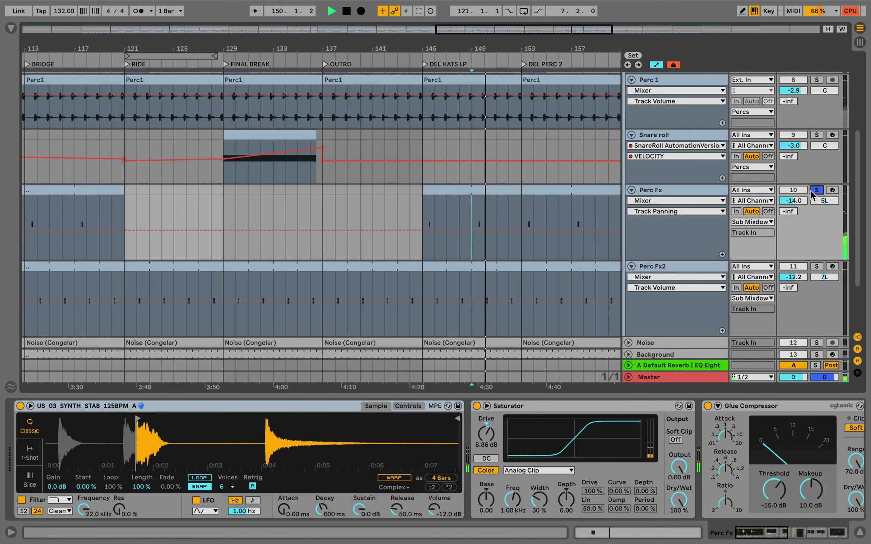
# Step: Stop the Perc Fx playback, solo the Perc Fx2 track instead and play it from bar 124 in the RIDE section
pyautogui.press('space')
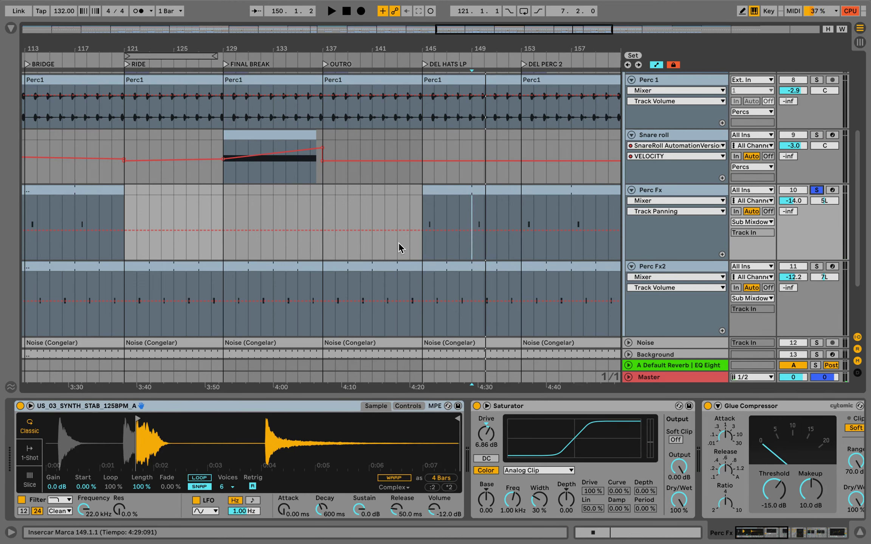
pyautogui.press('w')
pyautogui.click(698, 267)
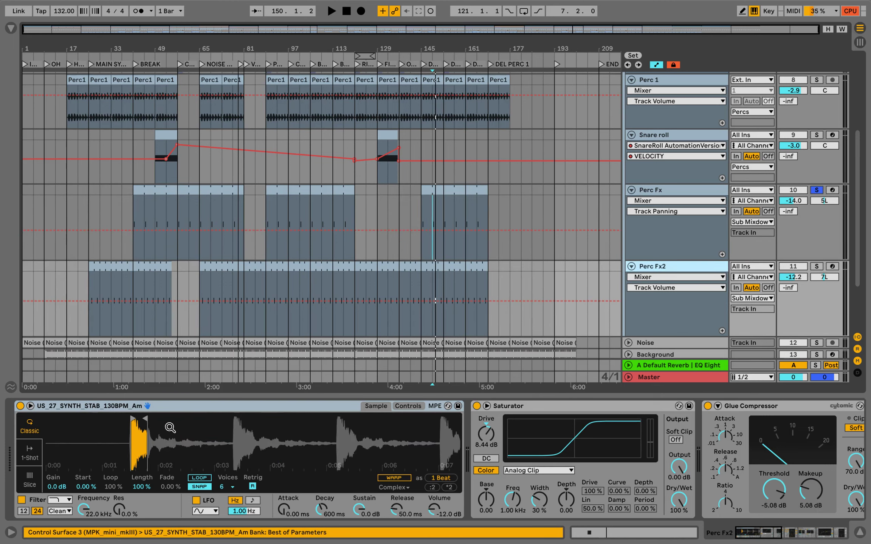
pyautogui.scroll(5, 365, 246)
pyautogui.click(351, 316)
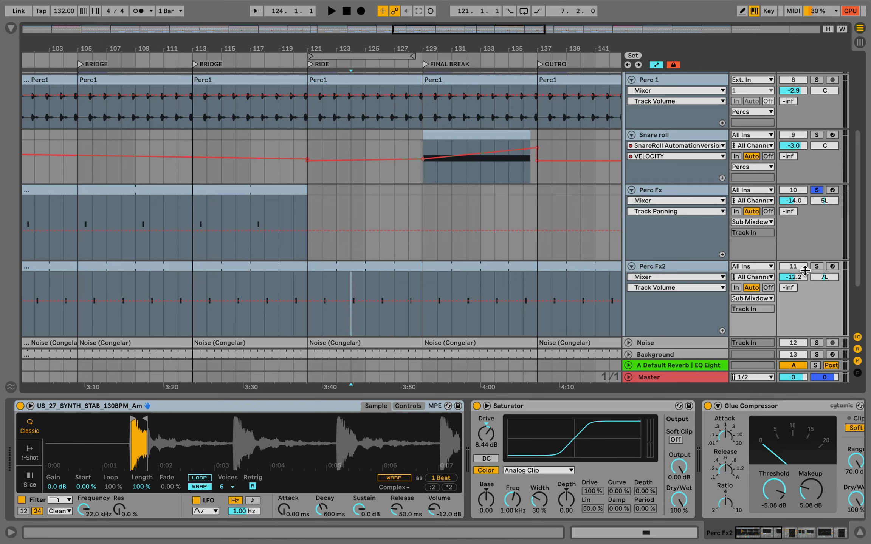
pyautogui.press('space')
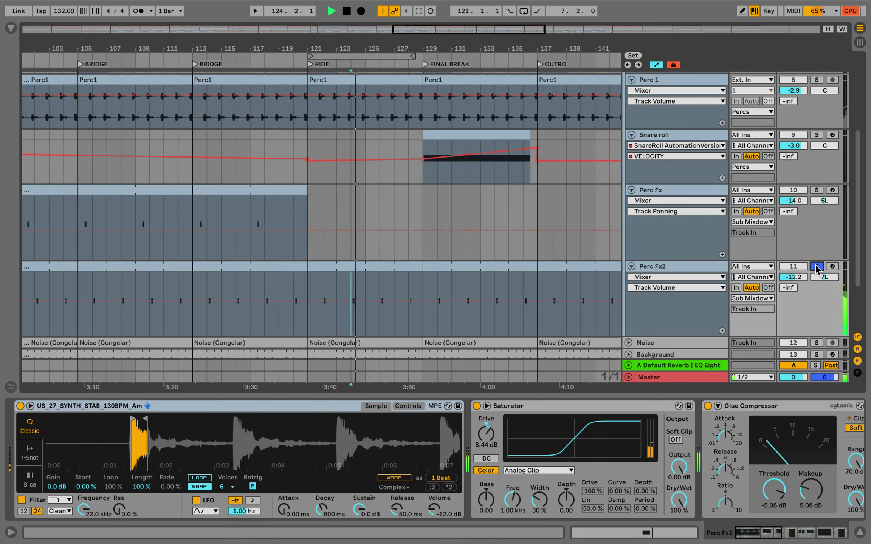
pyautogui.press('space')
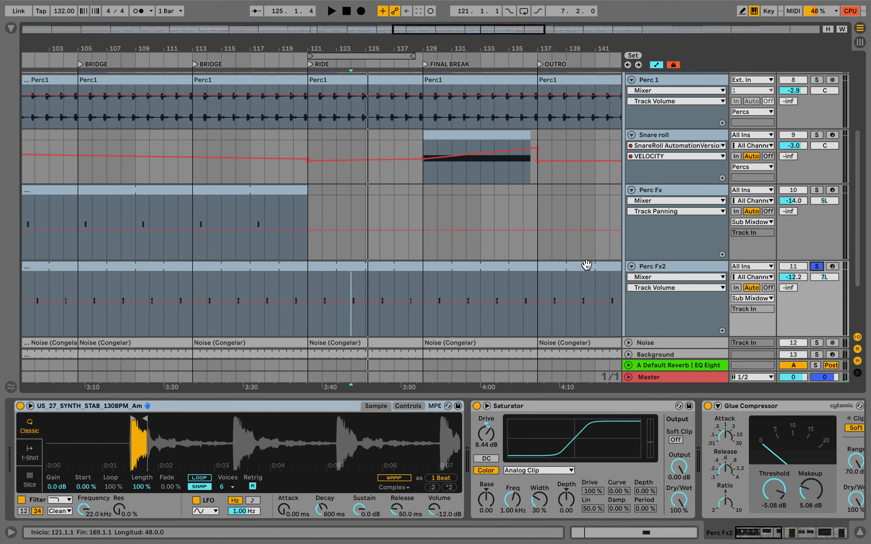
# Step: Review the Perc Fx2 clips across the whole arrangement and replay the soloed track from bar 124
pyautogui.scroll(-3, 586, 265)
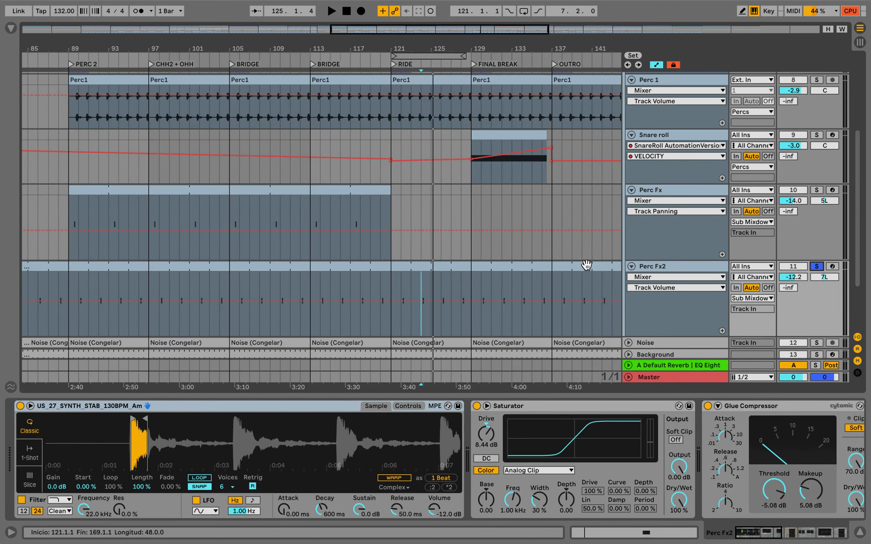
pyautogui.scroll(-3, 567, 286)
pyautogui.scroll(-3, 373, 254)
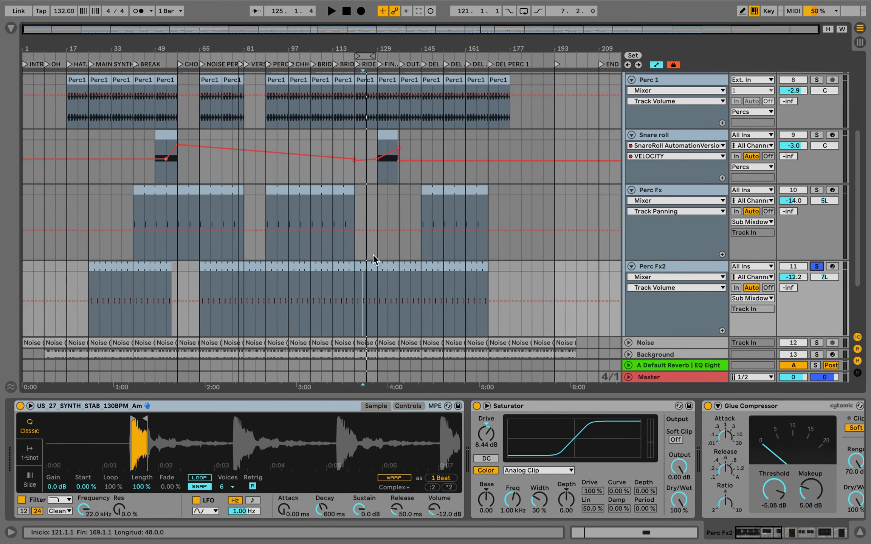
pyautogui.scroll(5, 351, 254)
pyautogui.scroll(-4, 551, 287)
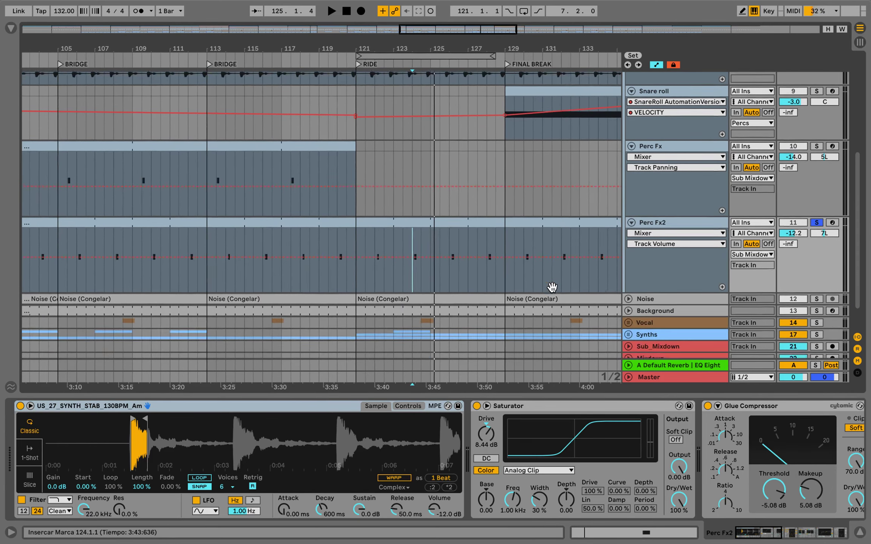
pyautogui.press('space')
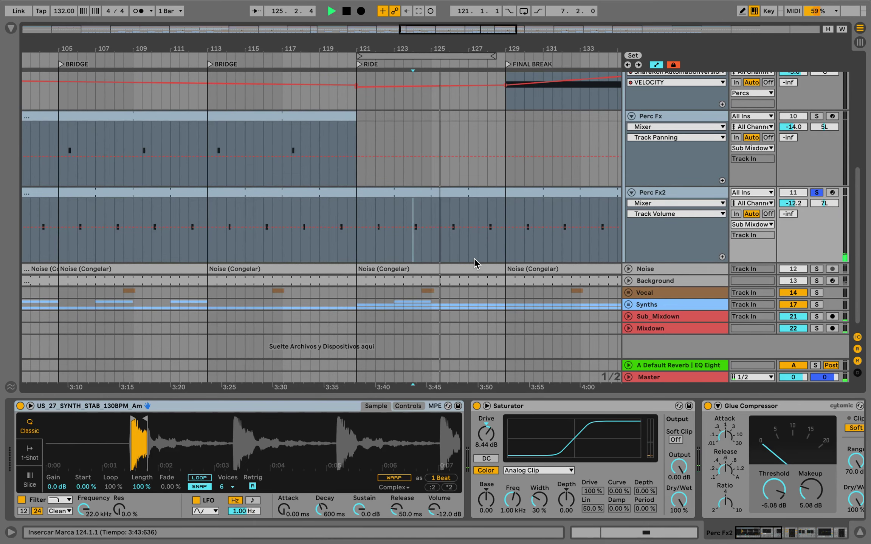
pyautogui.press('space')
# Step: Collapse the Percs group and all the other expanded tracks in the arrangement
pyautogui.scroll(-5, 467, 220)
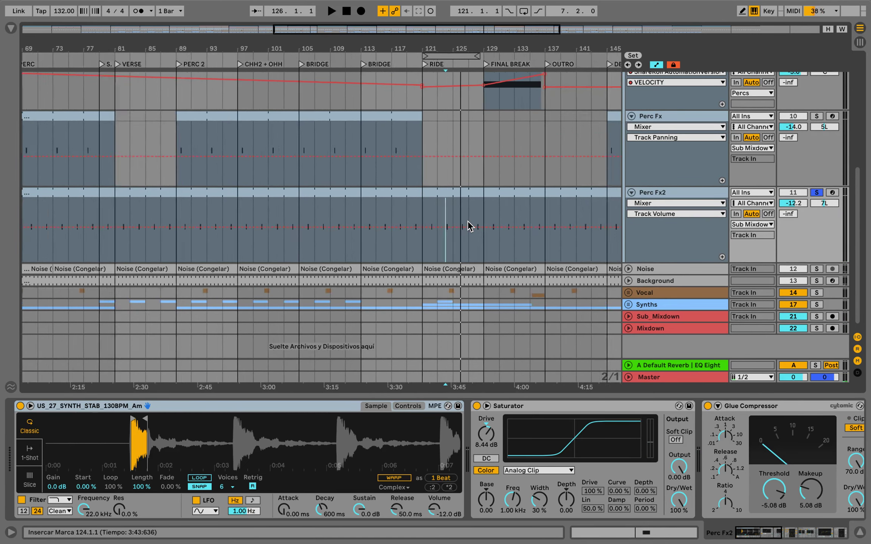
pyautogui.scroll(10, 578, 189)
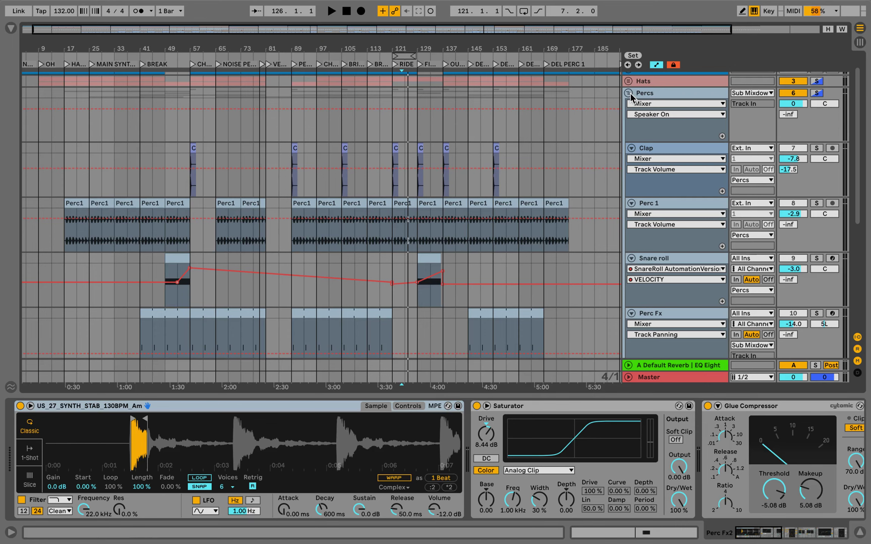
pyautogui.keyDown('alt'); pyautogui.click(628, 93); pyautogui.keyUp('alt')
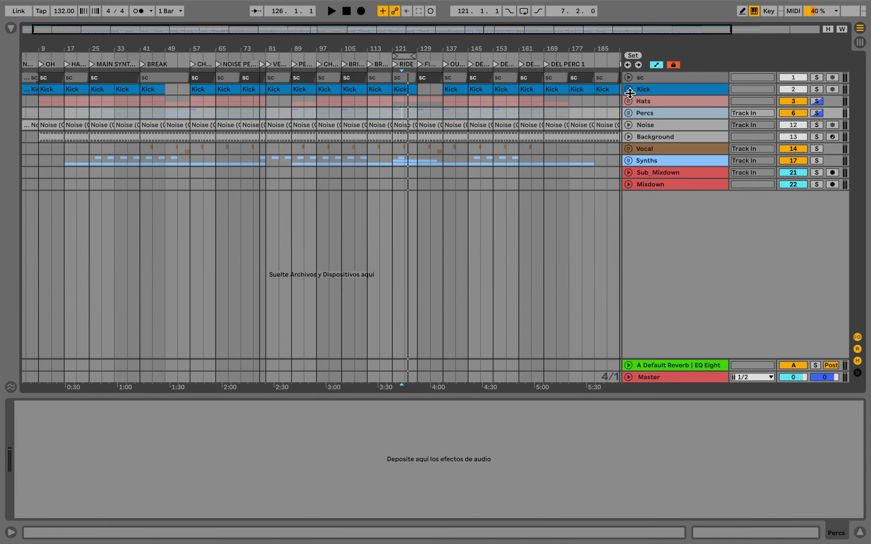
# Step: Expand and solo the Noise track, play its frozen clips from bar 132 and show its EQ Eight
pyautogui.click(628, 125)
pyautogui.scroll(5, 485, 164)
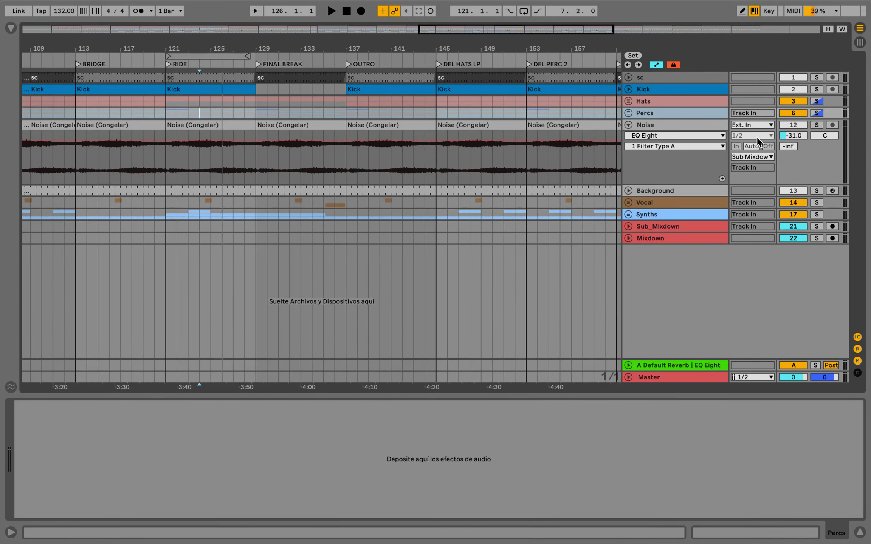
pyautogui.press('space')
pyautogui.click(817, 124)
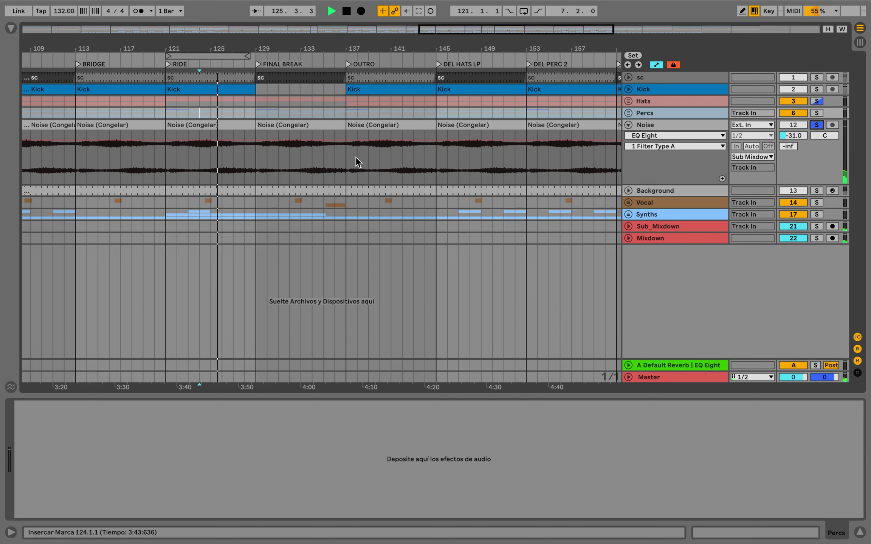
pyautogui.click(286, 167)
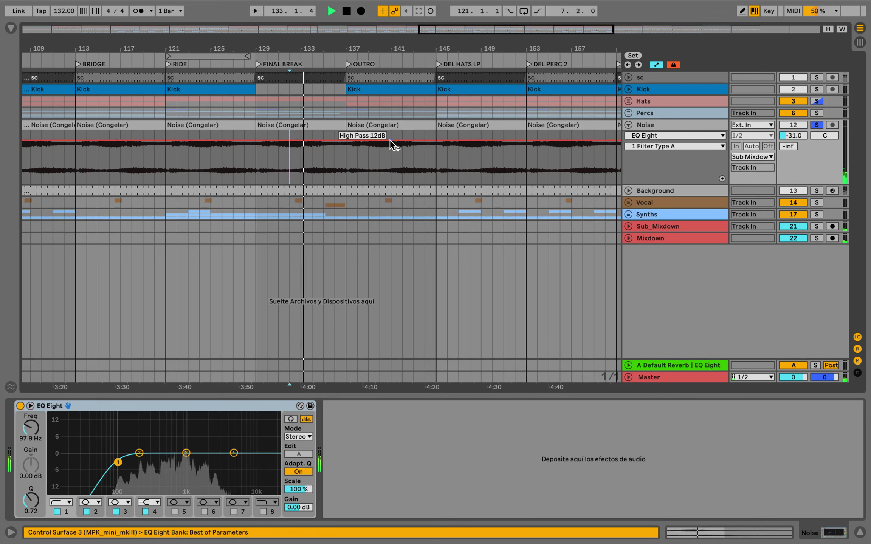
pyautogui.press('space')
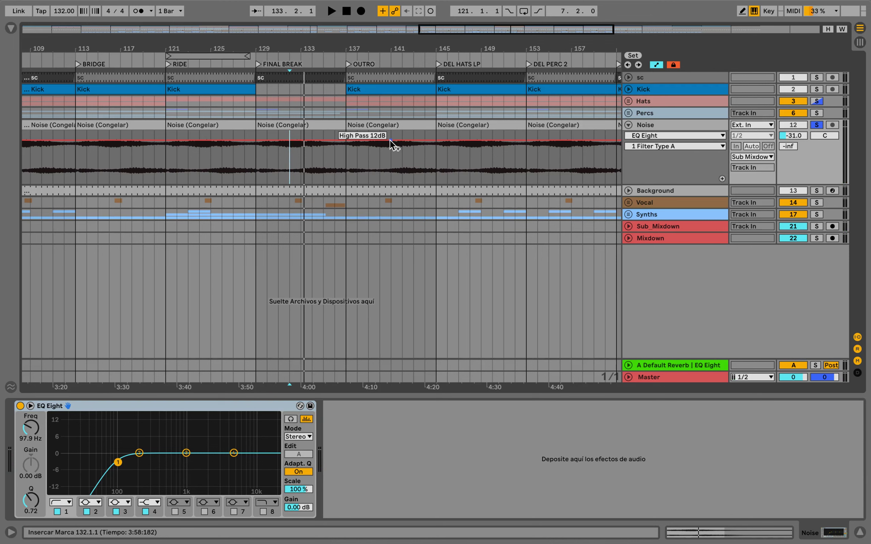
# Step: Collapse the Noise track, expand and solo the Background track, and play it from bar 134 with its hipnotic Synth device chain shown
pyautogui.click(628, 125)
pyautogui.click(628, 136)
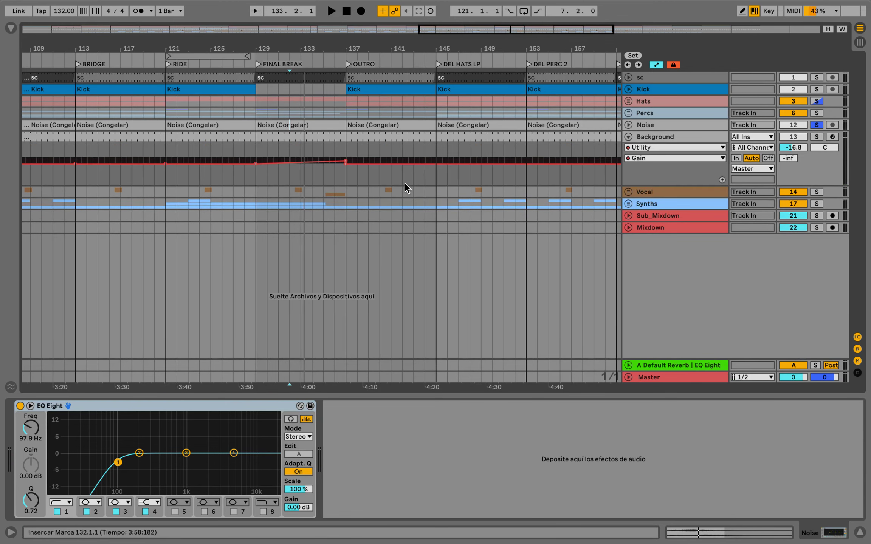
pyautogui.click(312, 173)
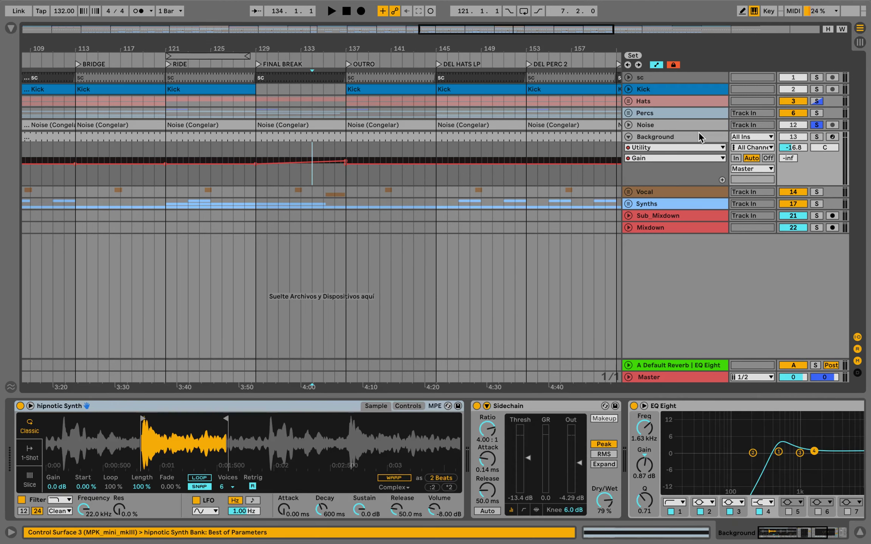
pyautogui.click(816, 136)
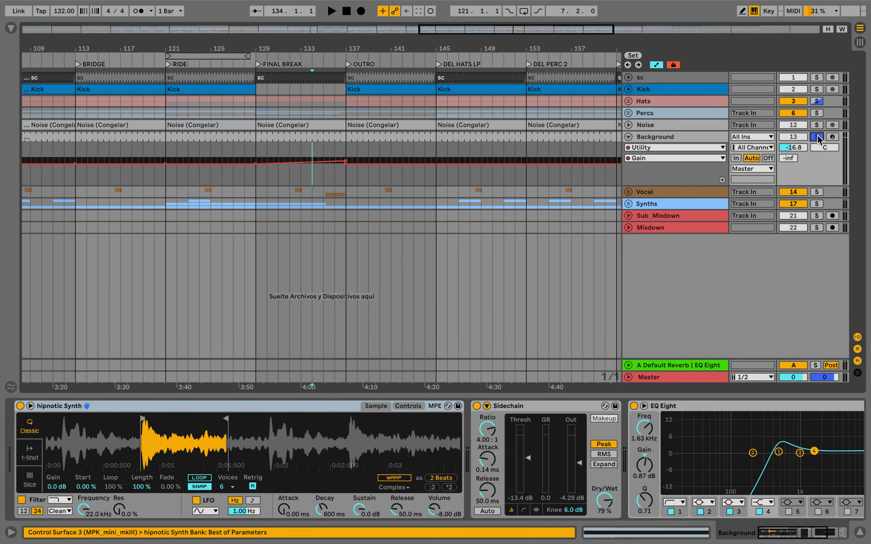
pyautogui.press('space')
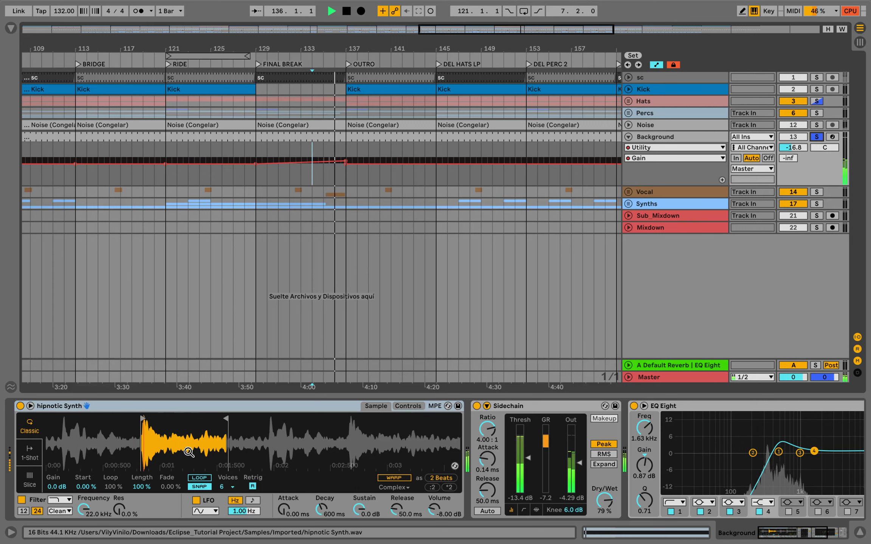
pyautogui.press('space')
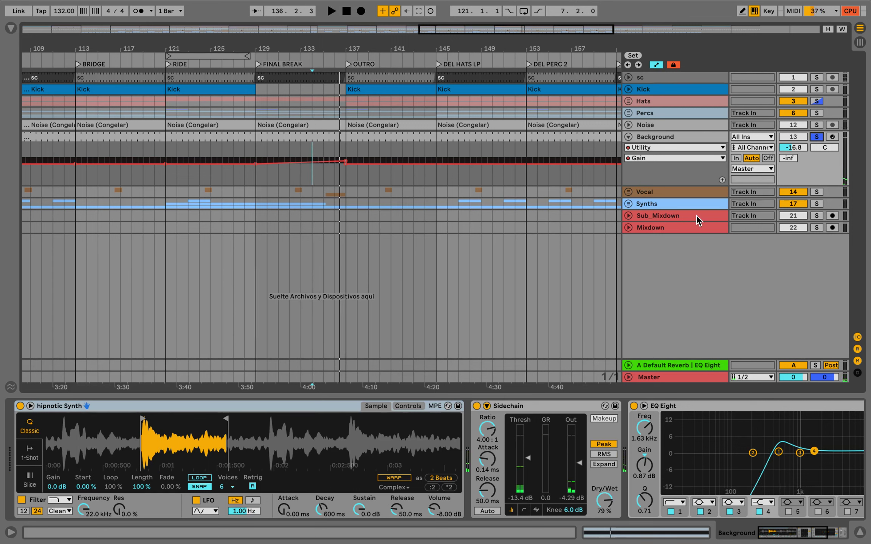
# Step: Collapse the Background track, expand the Vocal group and show the group's Speech Enhancer
pyautogui.click(628, 137)
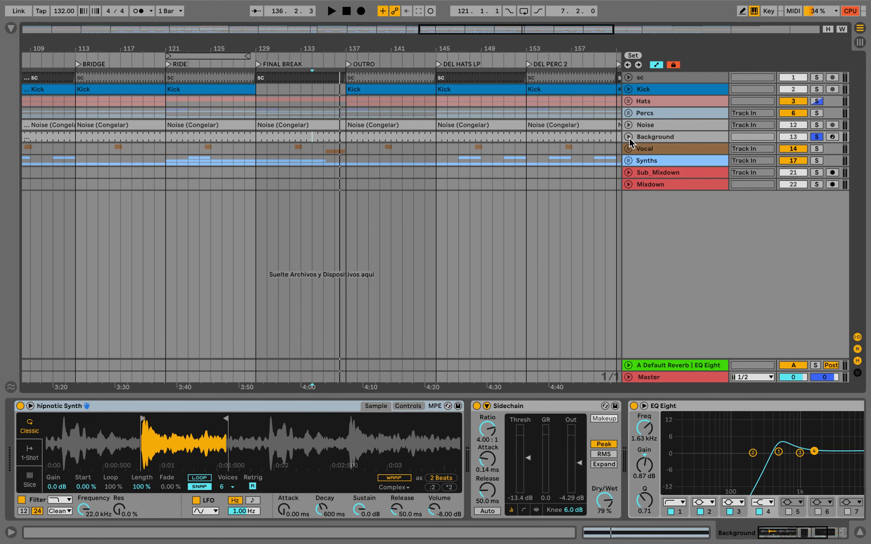
pyautogui.click(628, 149)
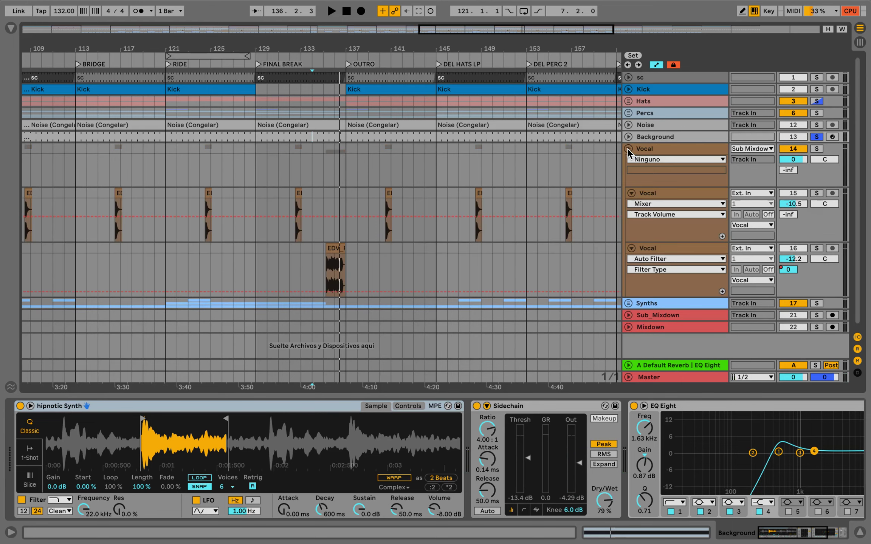
pyautogui.click(678, 149)
# Step: Solo the first Vocal track in the group and play its short clip in the OUTRO section from 140.3.1
pyautogui.scroll(5, 392, 186)
pyautogui.click(373, 236)
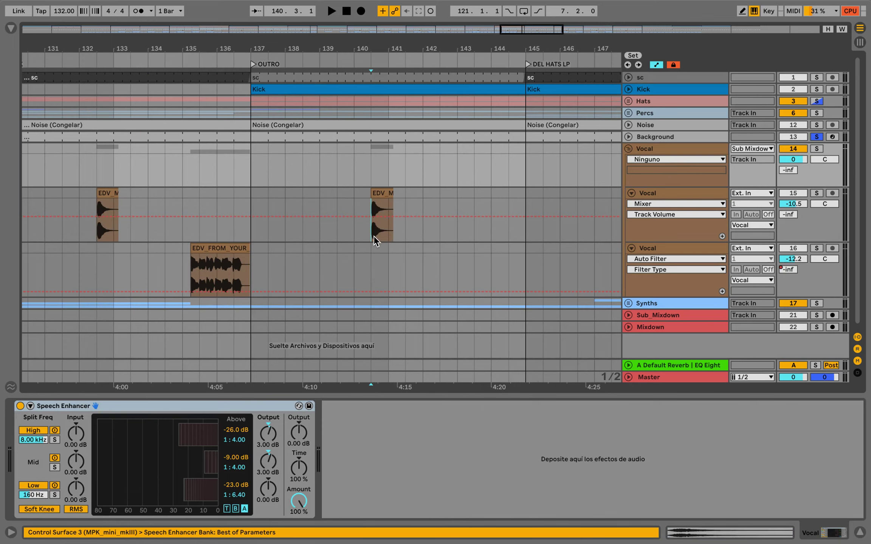
pyautogui.click(816, 193)
pyautogui.press('space')
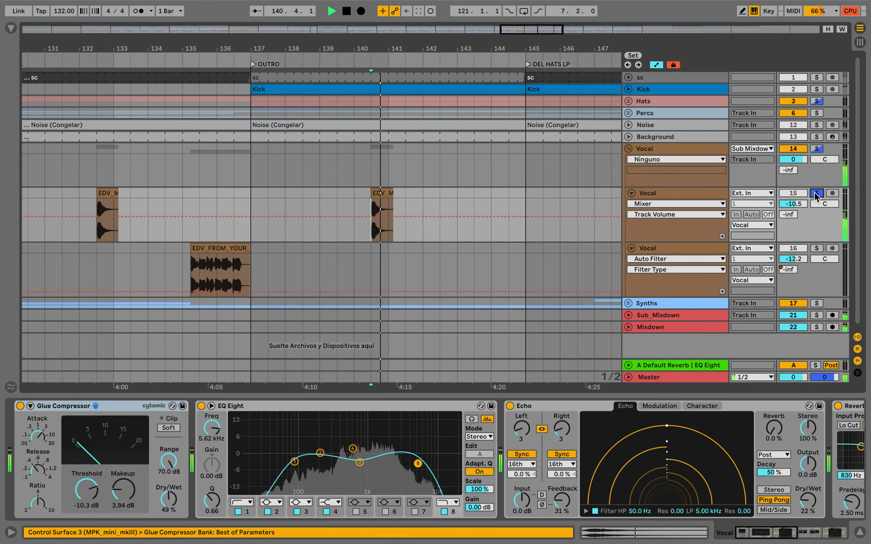
pyautogui.press('space')
# Step: Solo the second Vocal track and play its EDV_FROM_YOUR_BODY clip from 135.2.1 in the FINAL BREAK section
pyautogui.scroll(-5, 617, 210)
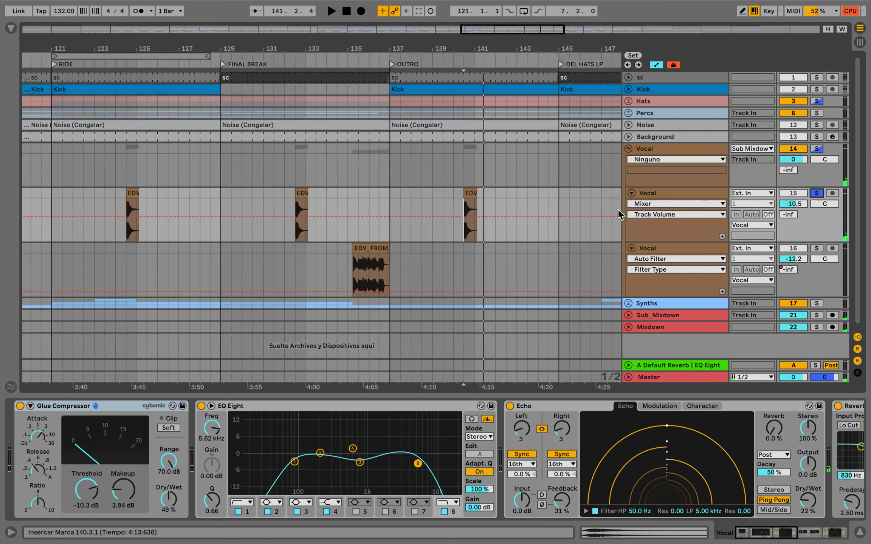
pyautogui.scroll(6, 487, 286)
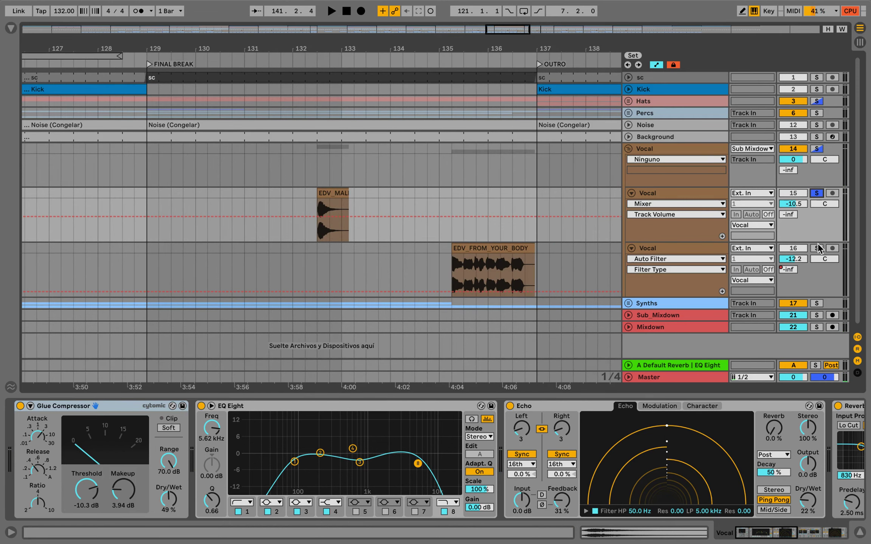
pyautogui.click(817, 248)
pyautogui.click(451, 275)
pyautogui.press('space')
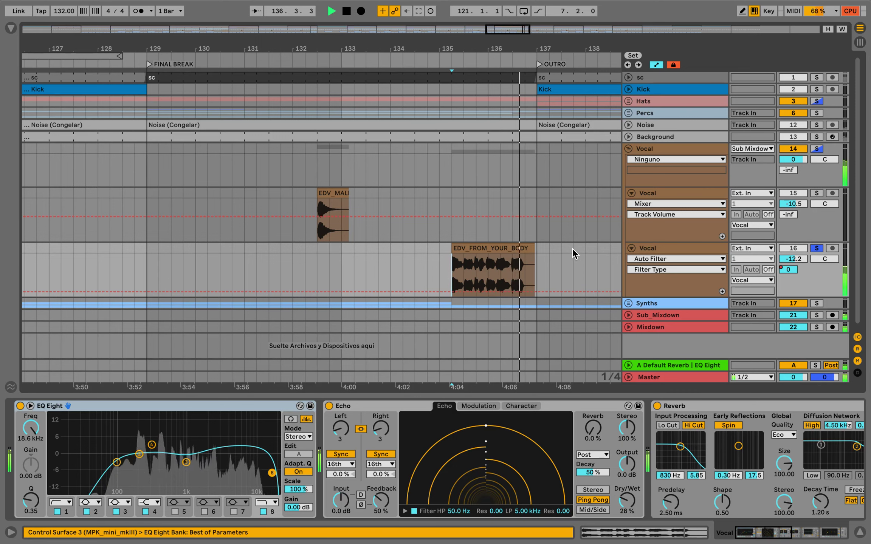
pyautogui.press('space')
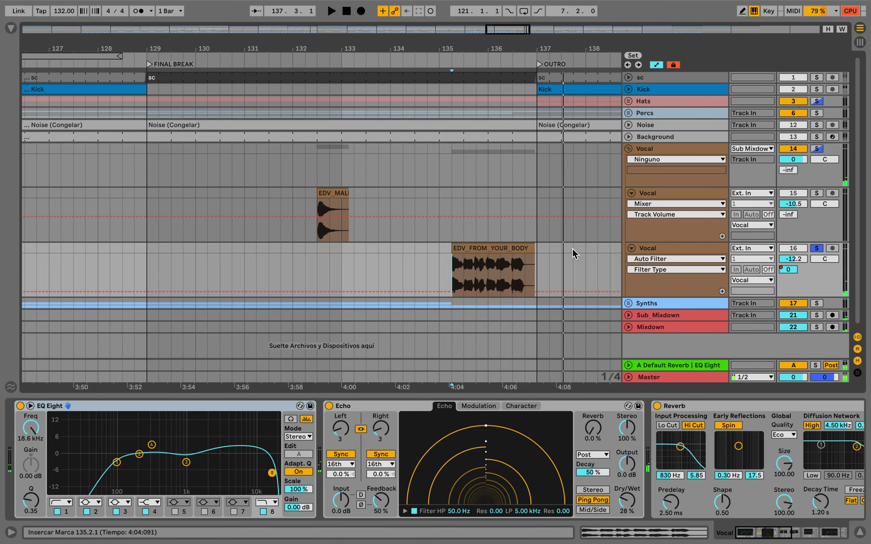
# Step: Examine the second Vocal track's device chain from EQ Eight, Echo and Reverb through Auto Filter to Utility
pyautogui.hscroll(5, 580, 461)
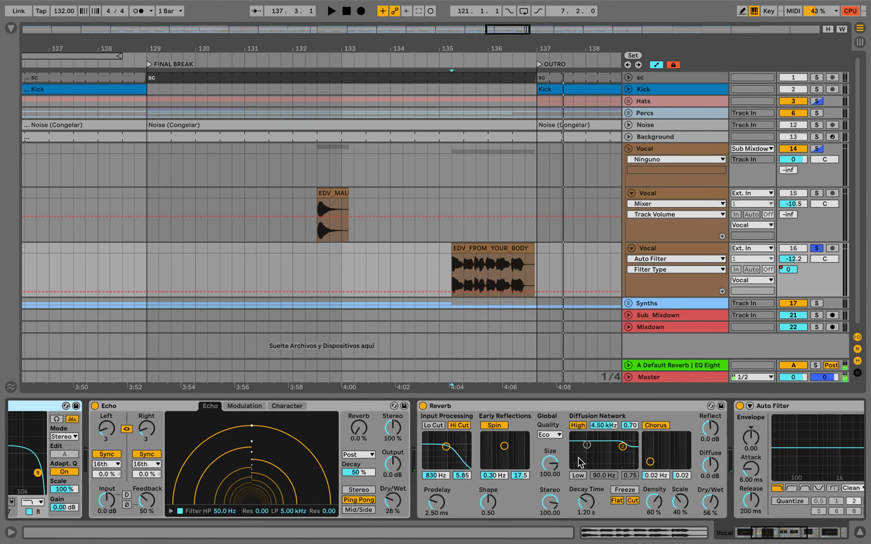
pyautogui.hscroll(15, 580, 461)
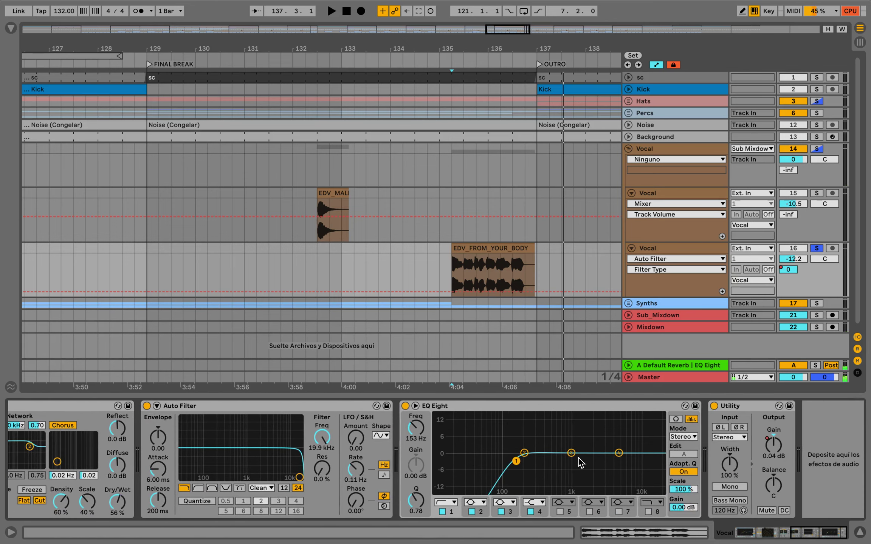
pyautogui.hscroll(-20, 580, 462)
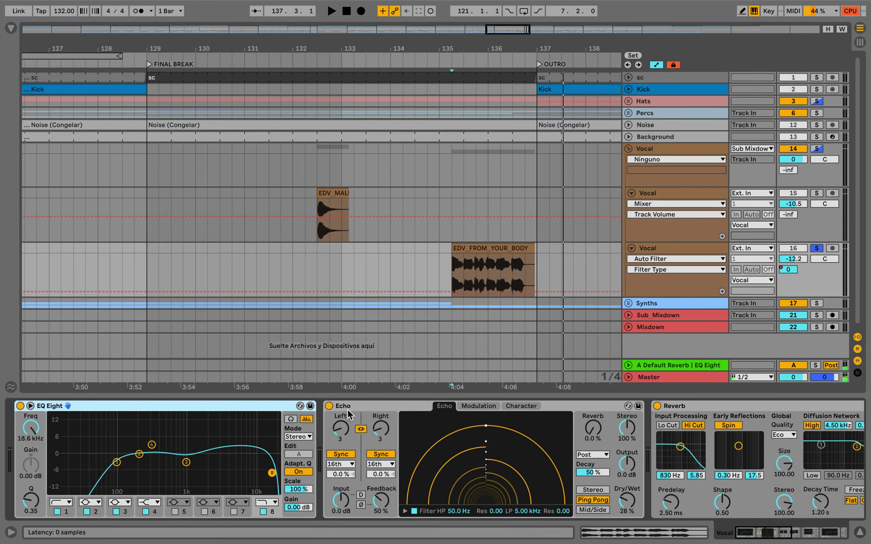
# Step: Collapse the Vocal group and expand the Synths group to show its Synth auto attack tracks
pyautogui.scroll(-5, 375, 200)
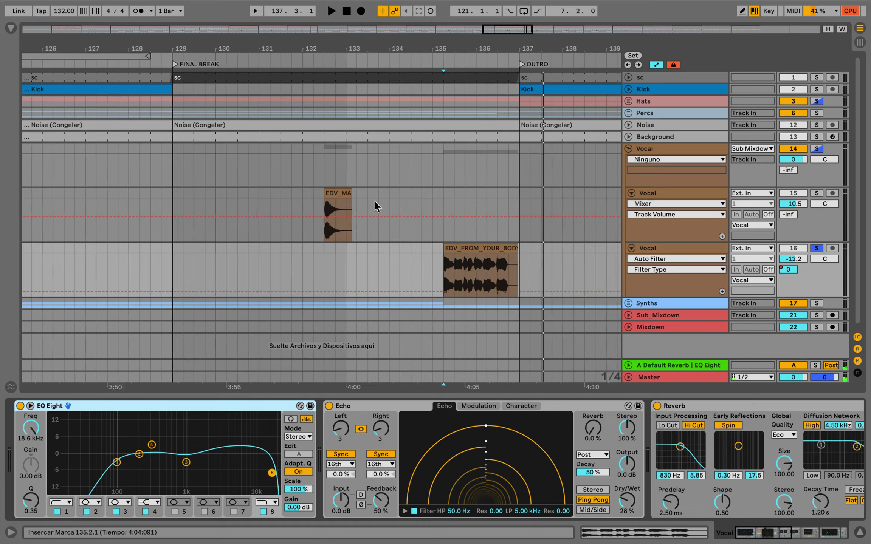
pyautogui.click(629, 149)
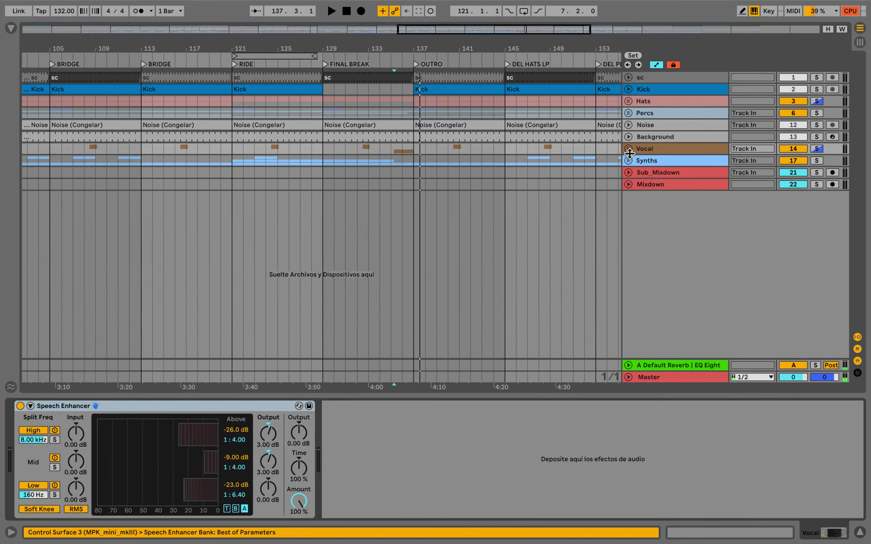
pyautogui.click(643, 163)
pyautogui.click(628, 161)
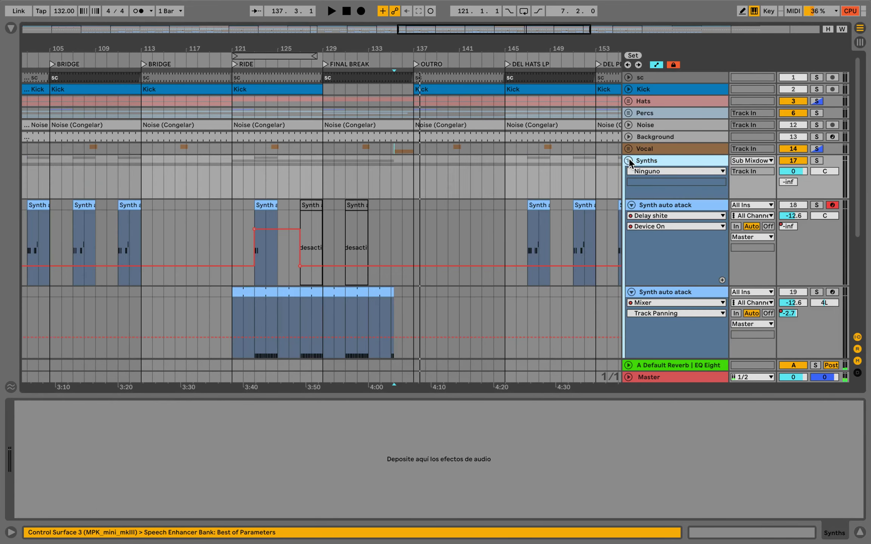
# Step: Examine the first Synth auto attack track's device chain from the US_12_SYNTH_RAVE_132BPM_Am sampler through Frequency Shifter, Echo, Reverb and Compressor to Delay shite
pyautogui.scroll(-6, 457, 229)
pyautogui.hscroll(-2, 458, 229)
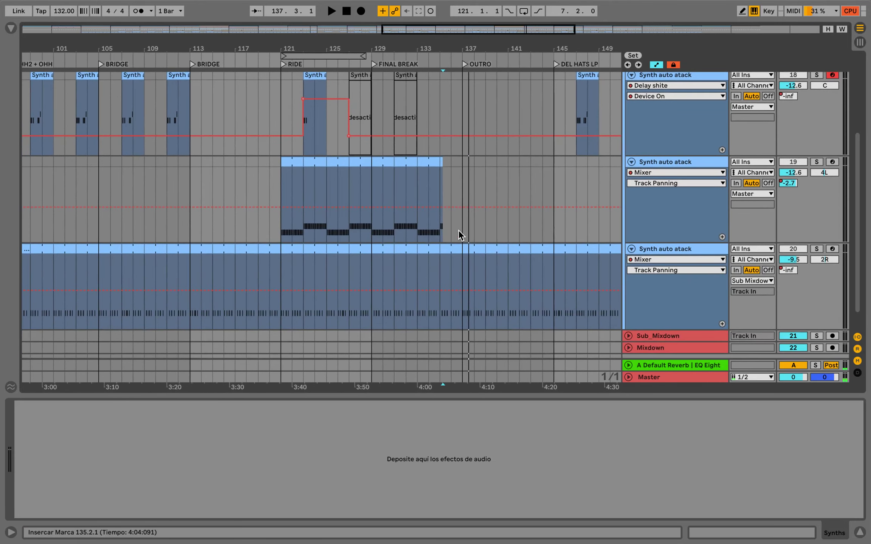
pyautogui.scroll(2, 278, 191)
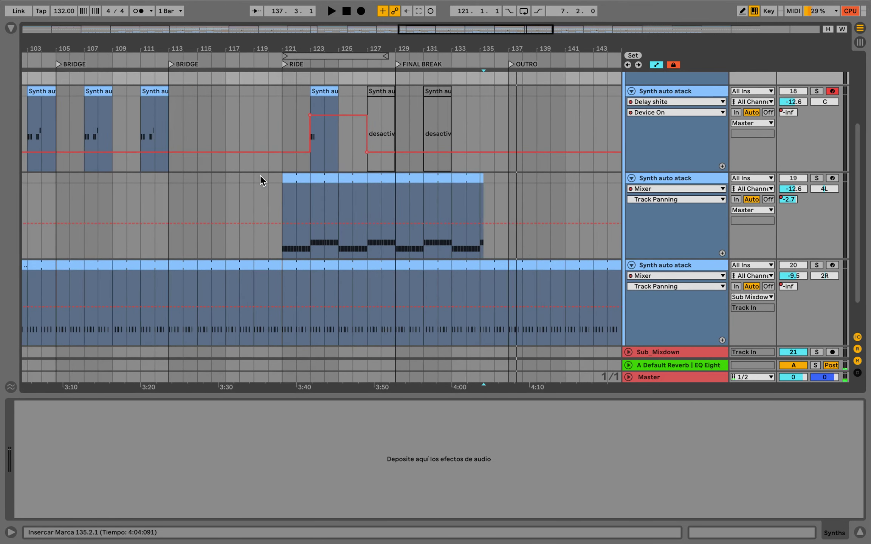
pyautogui.click(139, 129)
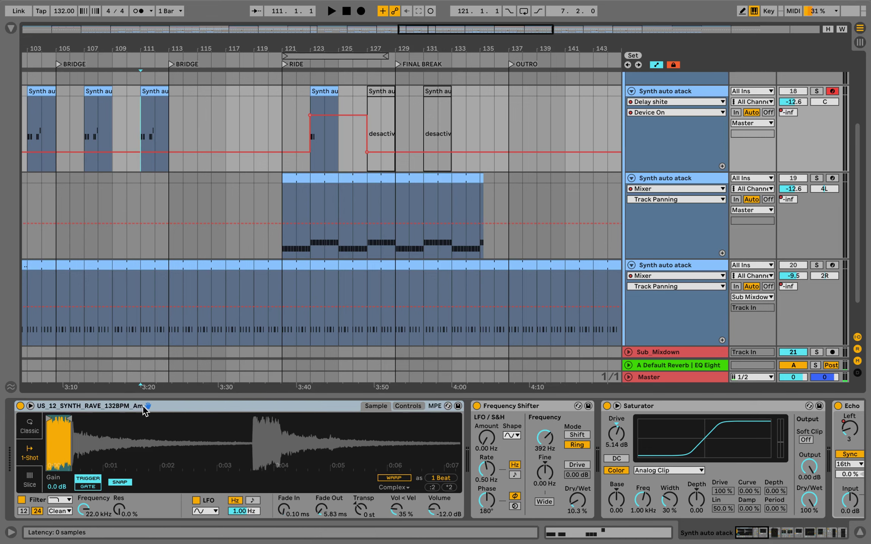
pyautogui.hscroll(15, 305, 458)
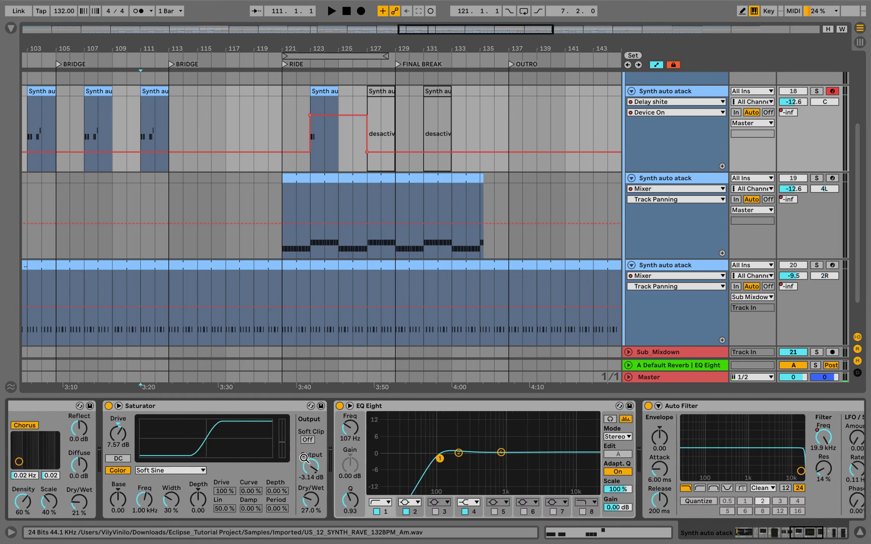
pyautogui.hscroll(5, 304, 458)
pyautogui.hscroll(-20, 304, 459)
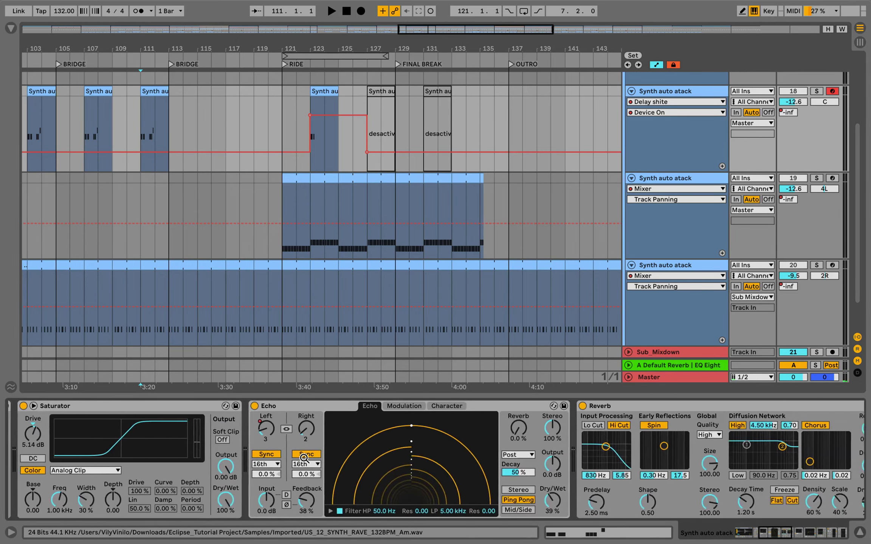
pyautogui.hscroll(-5, 304, 458)
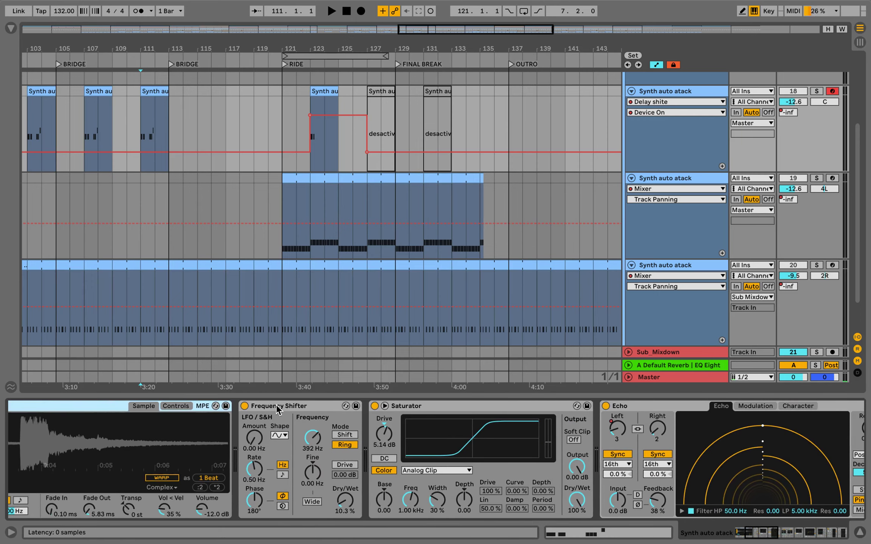
pyautogui.hscroll(5, 459, 443)
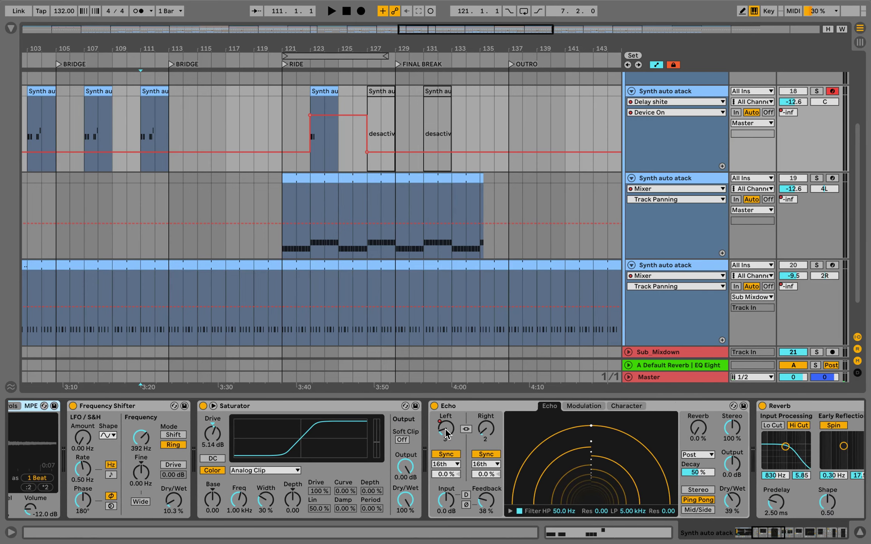
pyautogui.hscroll(10, 445, 428)
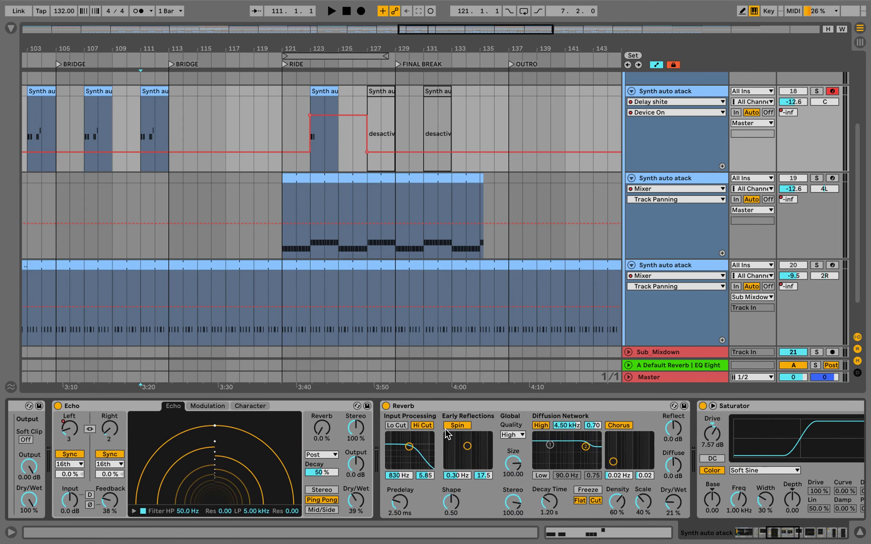
pyautogui.hscroll(12, 444, 428)
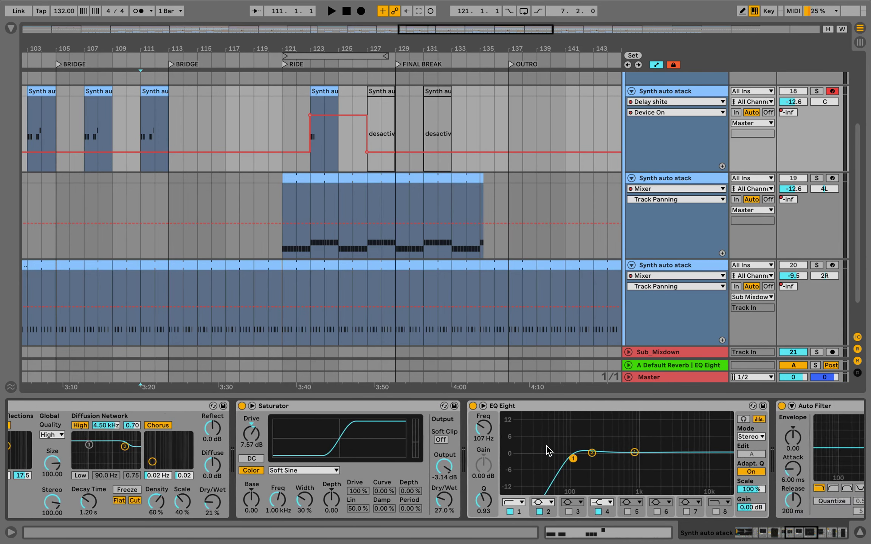
pyautogui.hscroll(5, 547, 451)
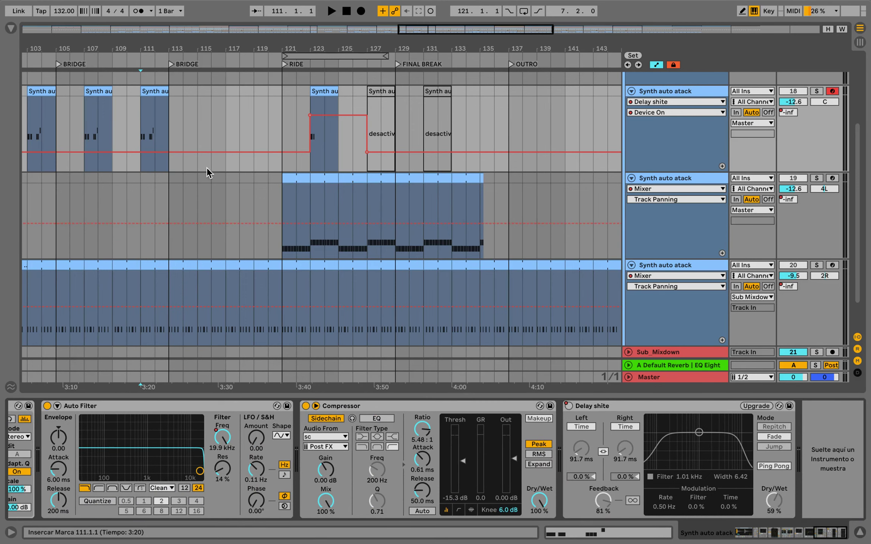
# Step: Solo the first Synth auto attack track, play its clip from 107.1.1 in the BRIDGE section, and turn the solo off
pyautogui.hscroll(-8, 212, 151)
pyautogui.click(216, 145)
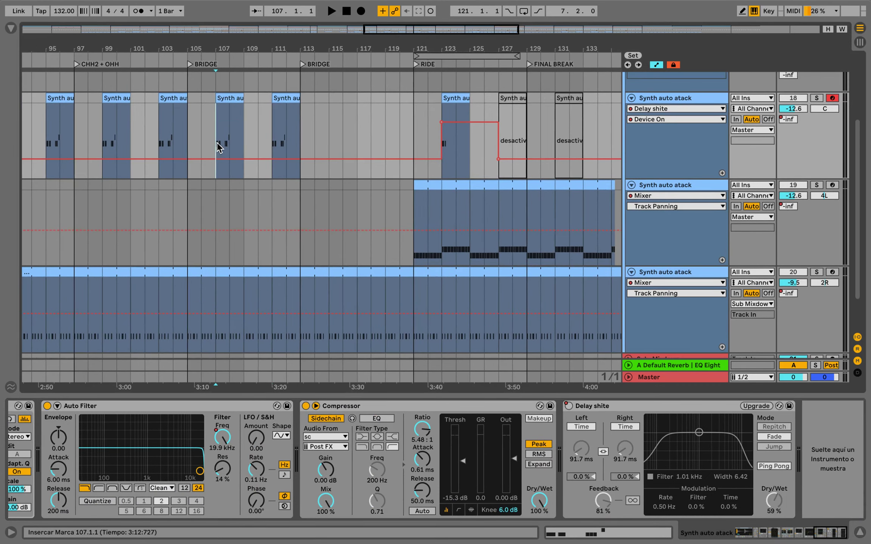
pyautogui.click(816, 100)
pyautogui.press('space')
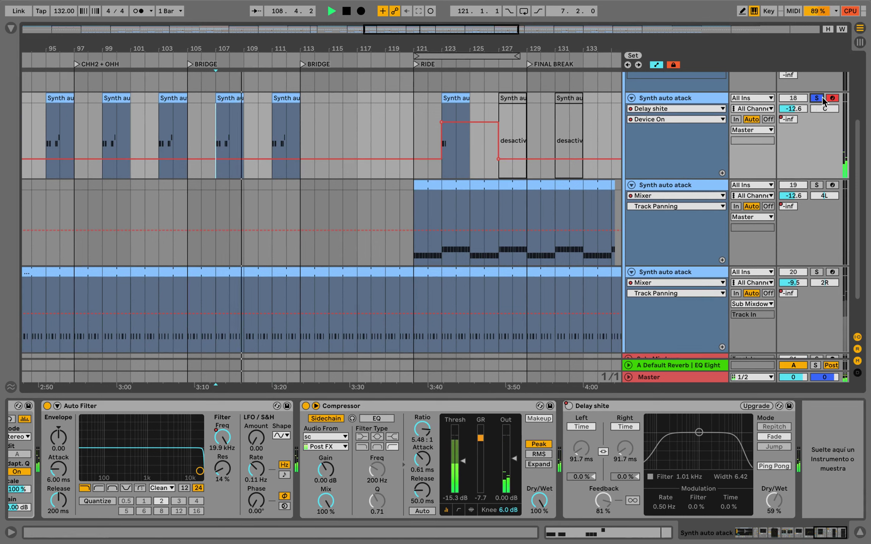
pyautogui.press('space')
pyautogui.click(817, 101)
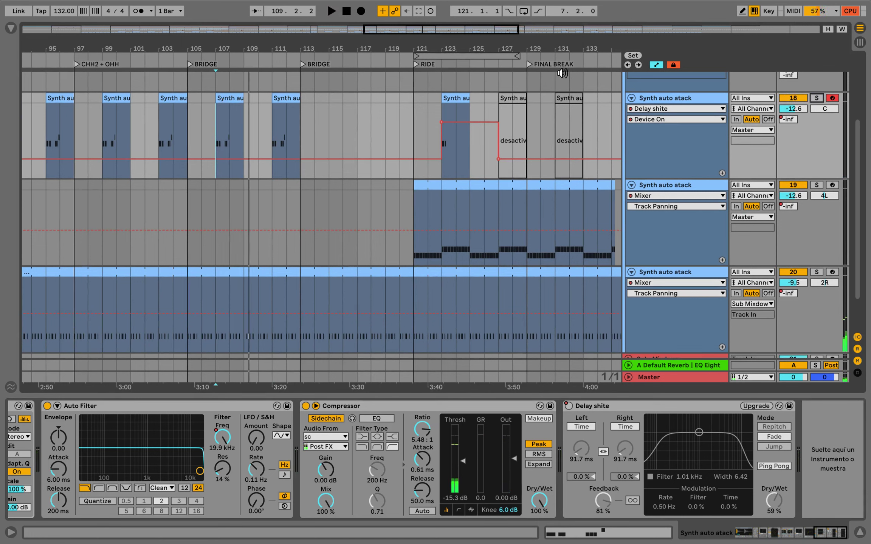
# Step: Solo the second Synth auto attack track, play its RIDE section clip from 125.1.1, and turn the solo off
pyautogui.scroll(-5, 480, 140)
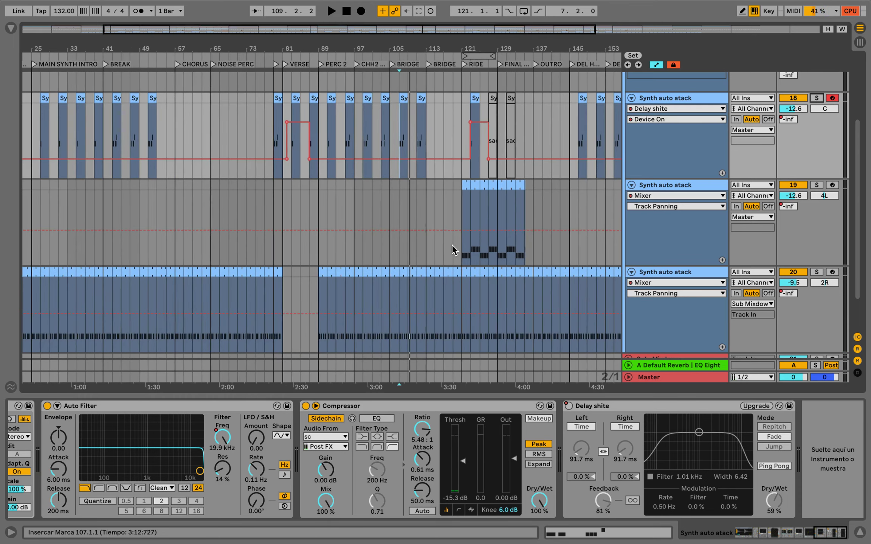
pyautogui.click(461, 244)
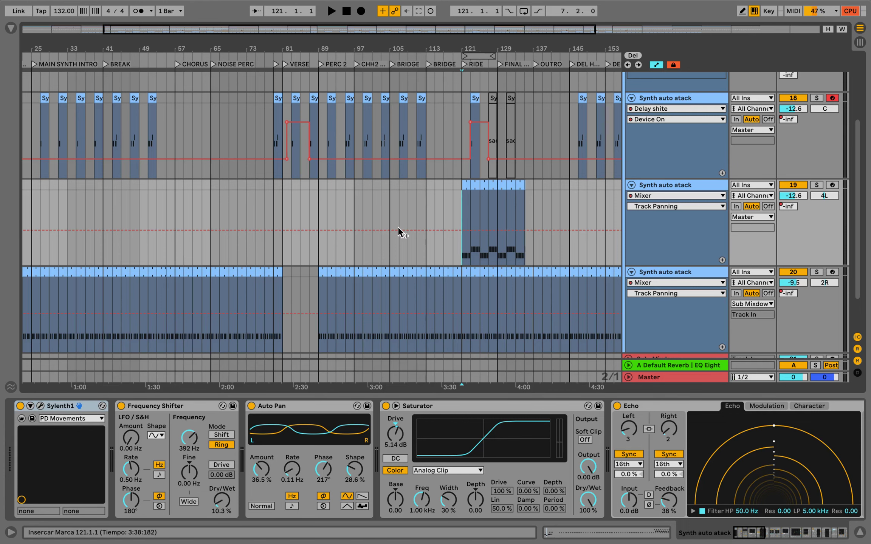
pyautogui.scroll(3, 443, 156)
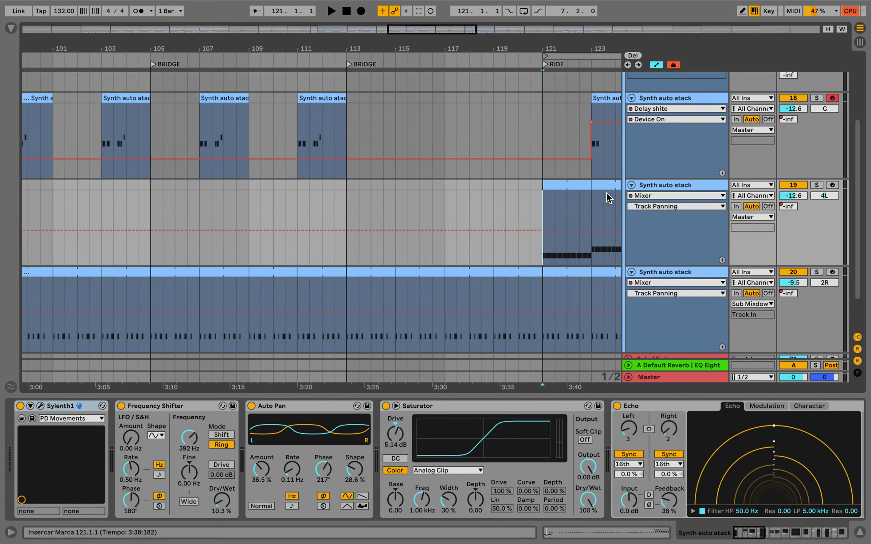
pyautogui.scroll(4, 609, 195)
pyautogui.click(490, 215)
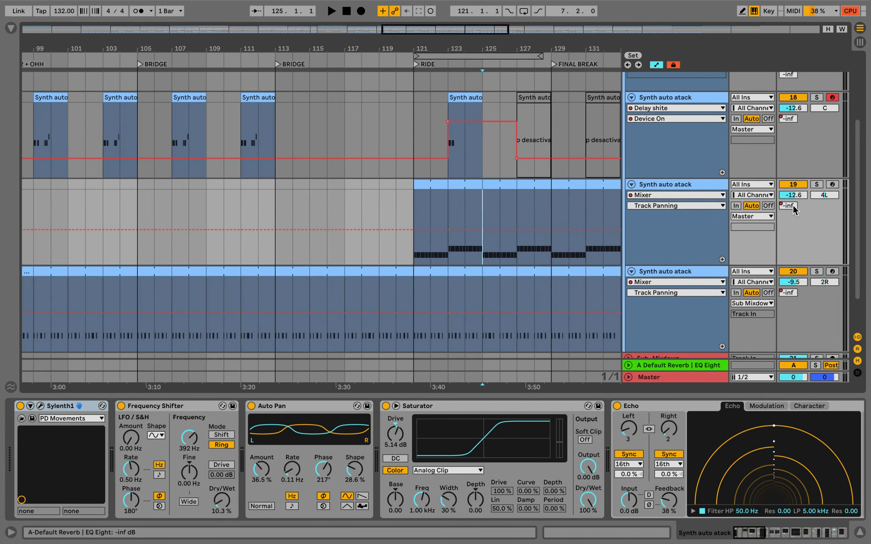
pyautogui.click(817, 184)
pyautogui.press('space')
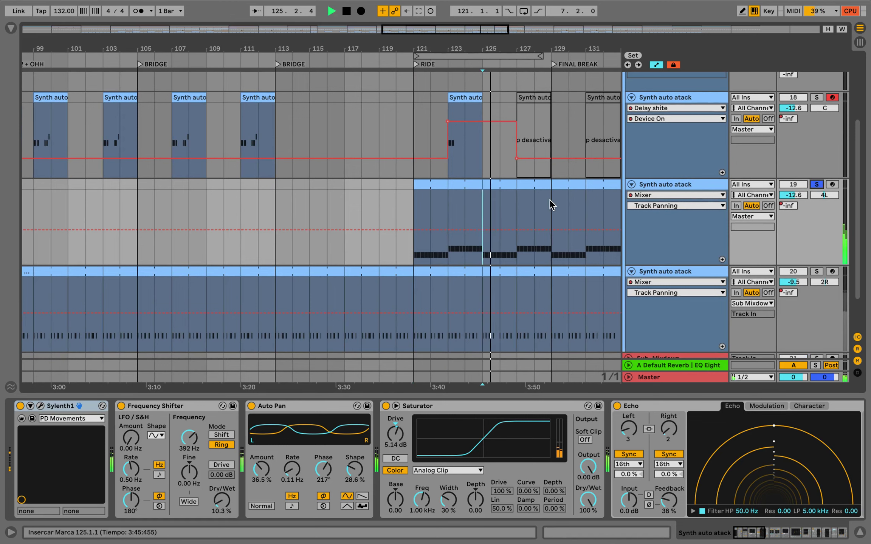
pyautogui.scroll(-5, 550, 202)
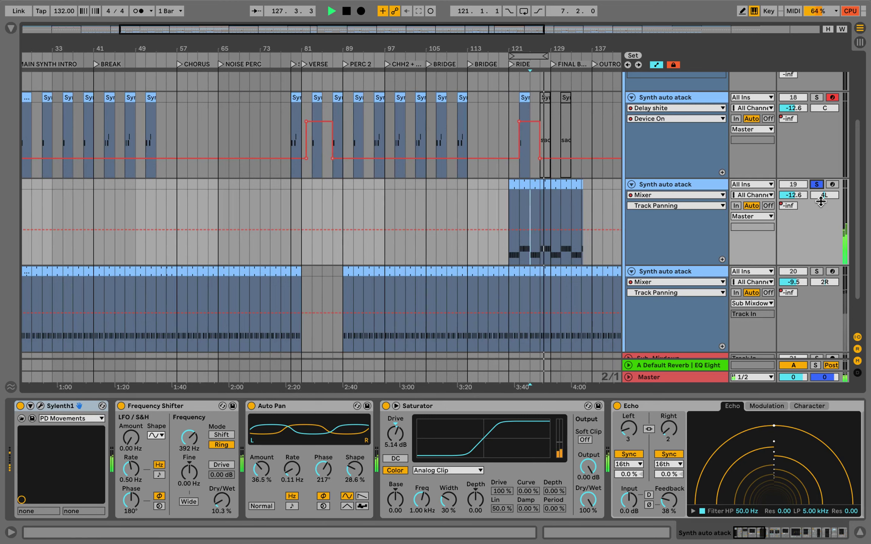
pyautogui.press('space')
pyautogui.click(816, 185)
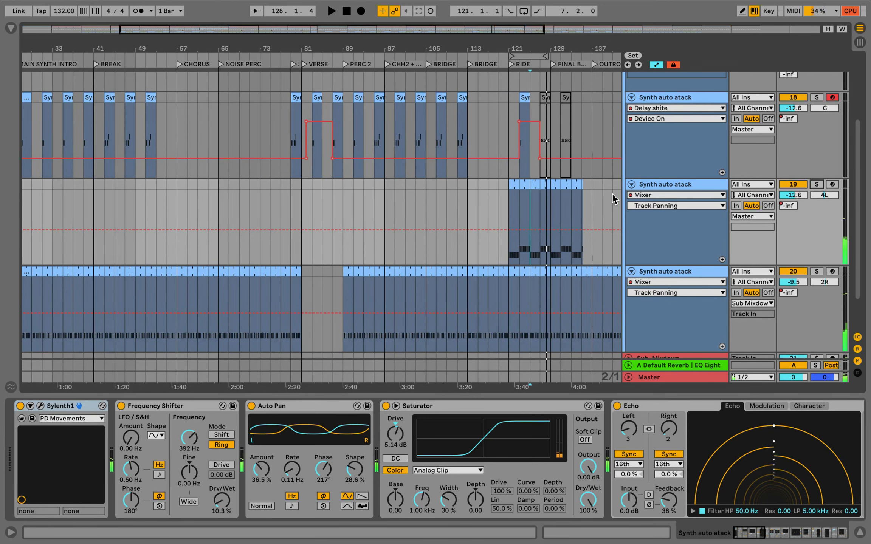
# Step: Solo the third Synth auto attack track and play it briefly from 137.1.1 at the start of the OUTRO section
pyautogui.press('w')
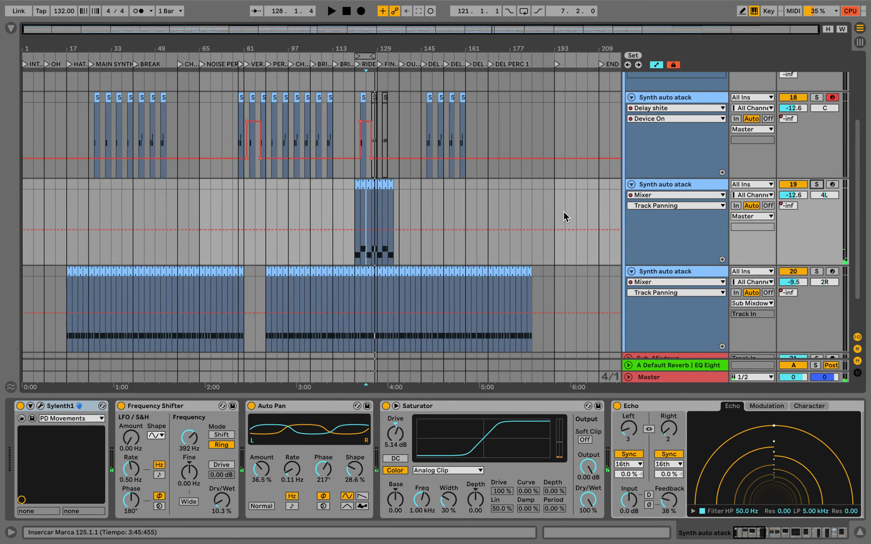
pyautogui.scroll(5, 381, 219)
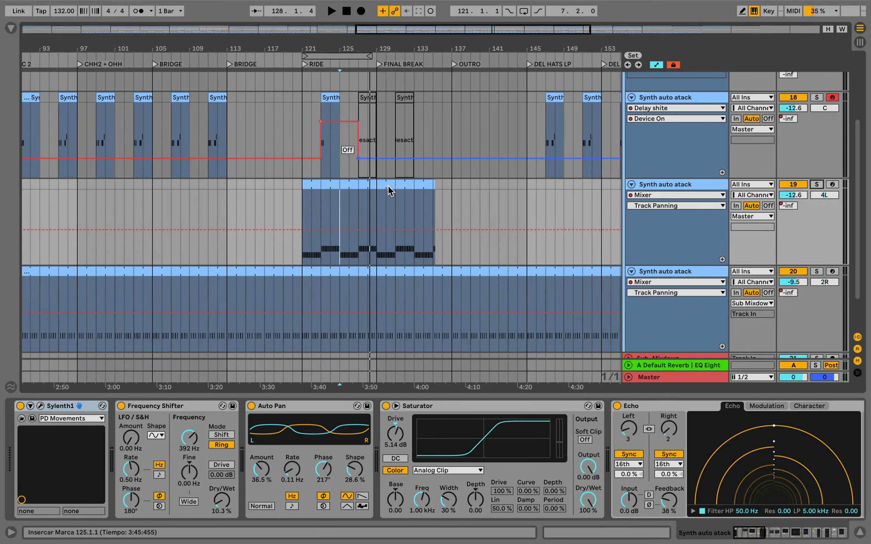
pyautogui.click(452, 100)
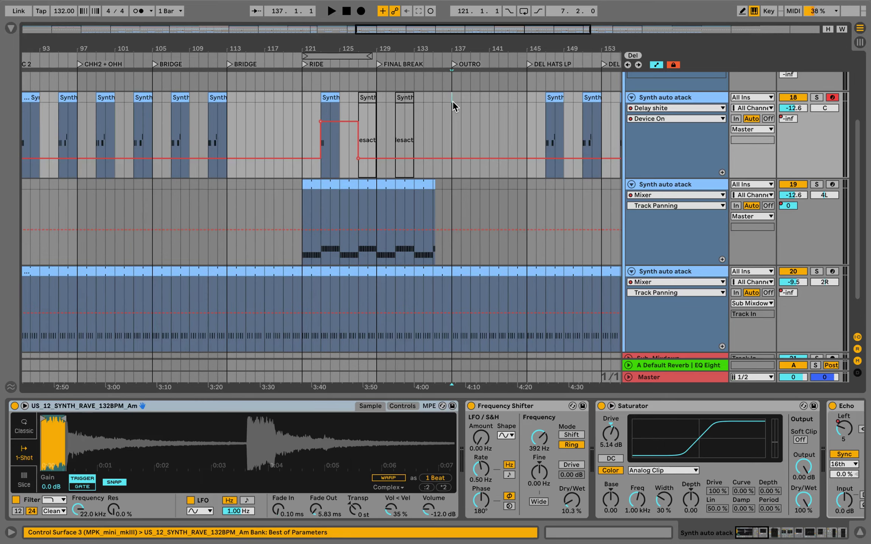
pyautogui.press('w')
pyautogui.scroll(-3, 430, 203)
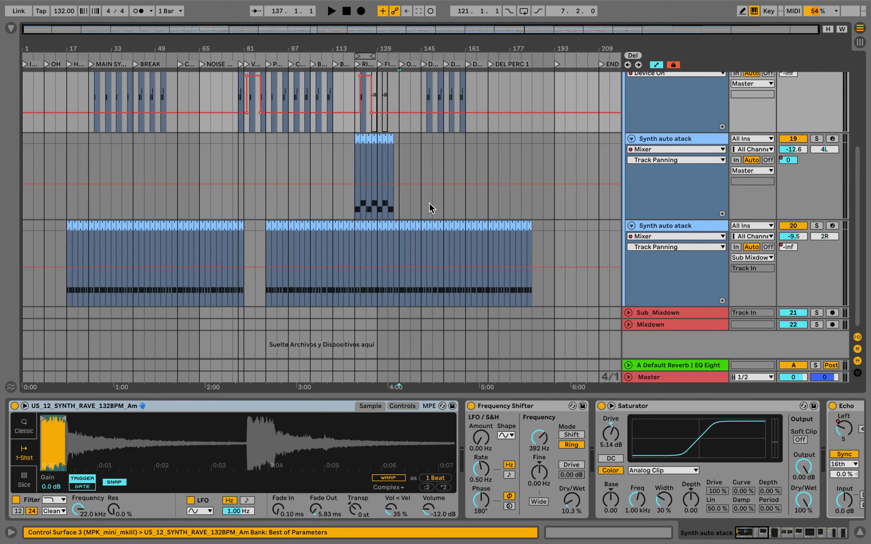
pyautogui.click(816, 225)
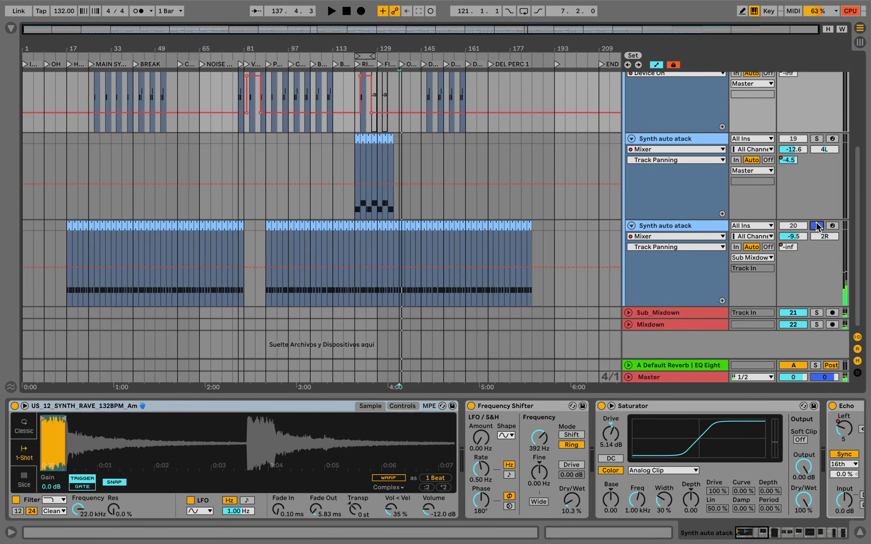
pyautogui.scroll(5, 435, 231)
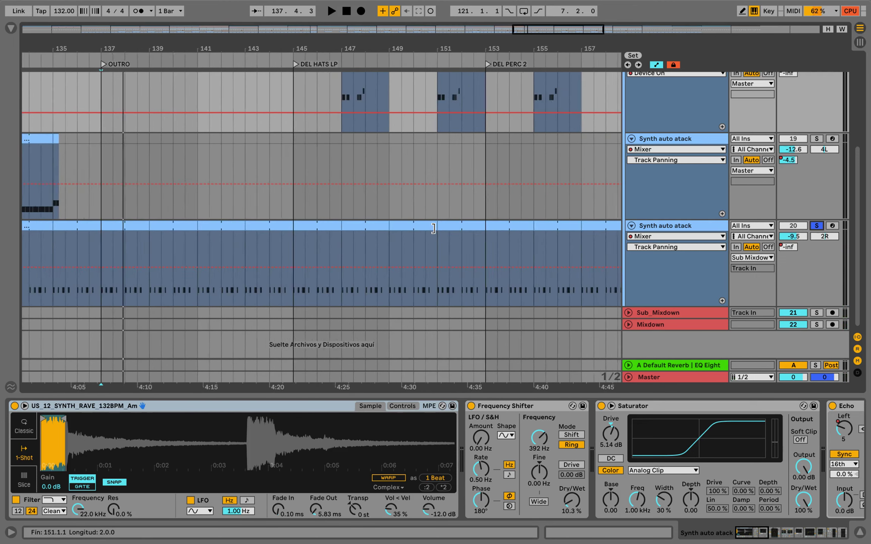
# Step: Show the third Synth auto attack track's Sylenth1 chain and its MIDI clip at 145.1.1 in an enlarged editor, selecting the first A2 note
pyautogui.click(676, 227)
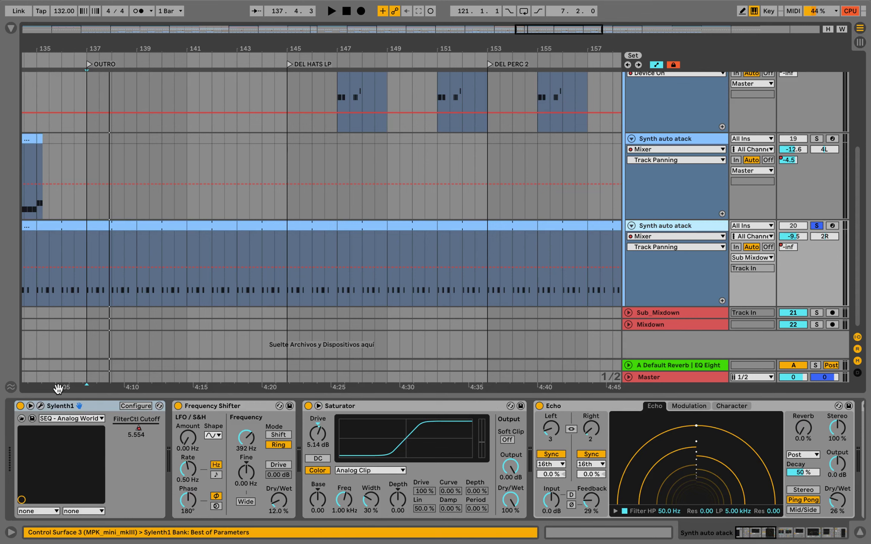
pyautogui.click(308, 226)
pyautogui.moveTo(341, 395); pyautogui.dragTo(310, 322)
pyautogui.click(308, 426)
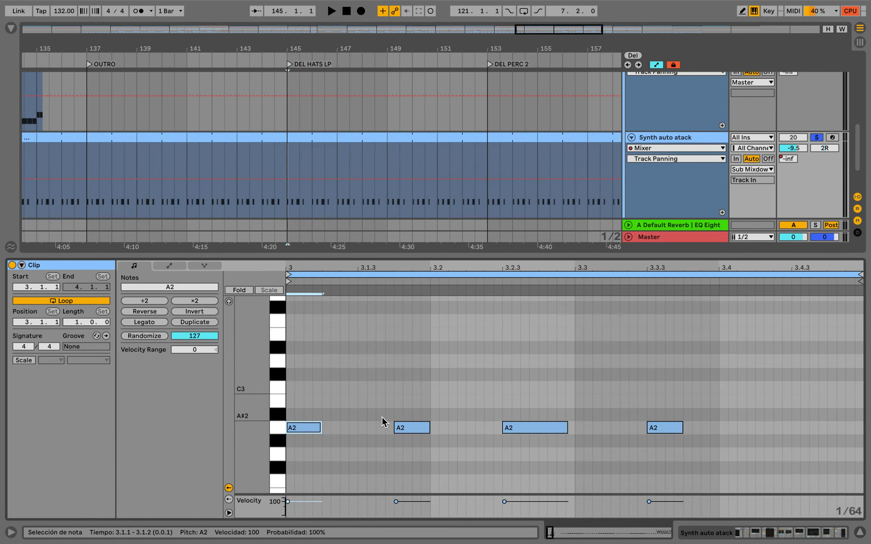
# Step: Play the soloed A2 pattern from 145.1.1, turn the third Synth auto attack track's solo off, and shrink the clip editor
pyautogui.press('space')
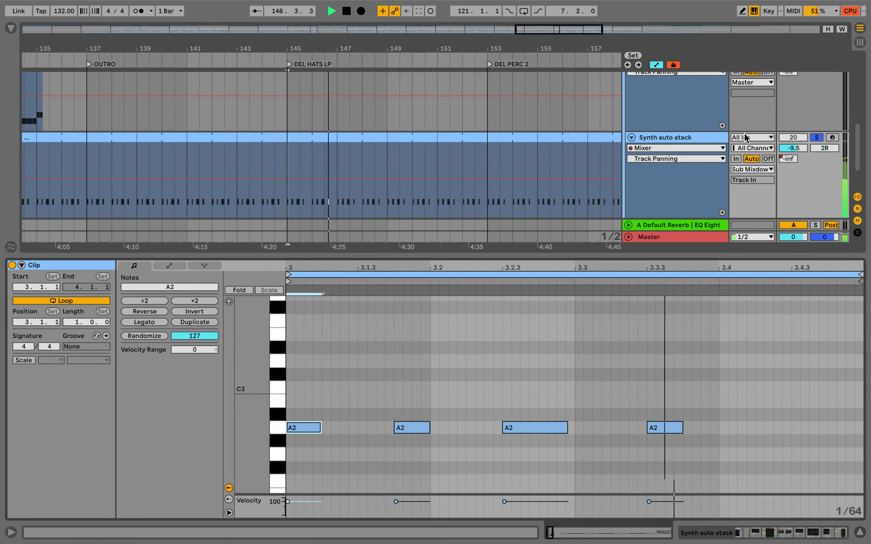
pyautogui.press('space')
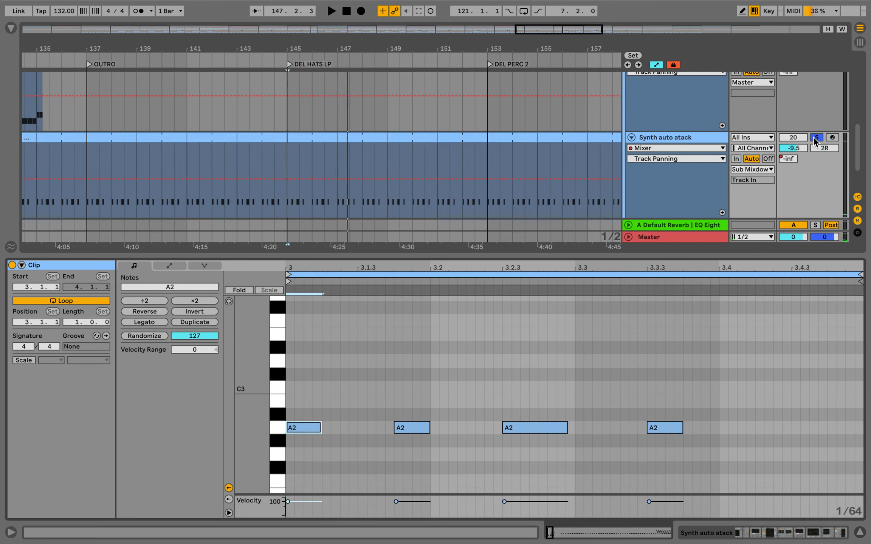
pyautogui.click(815, 137)
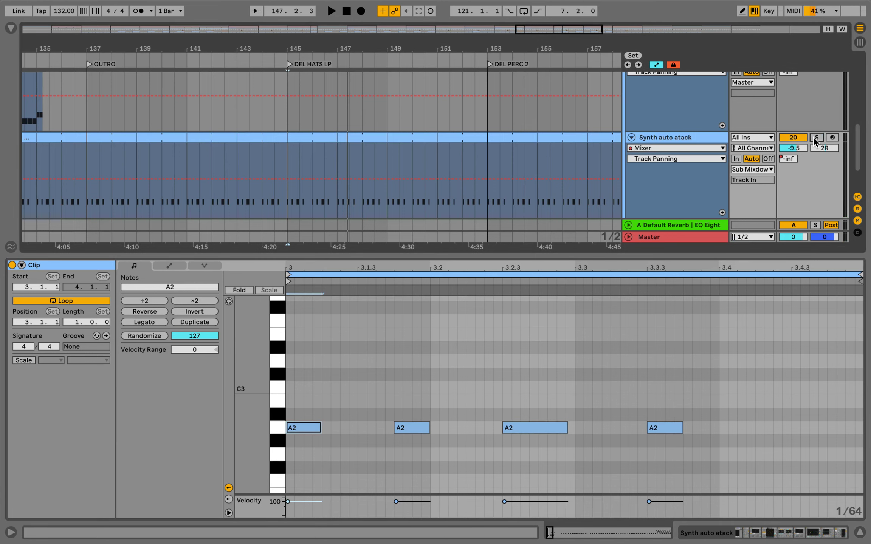
pyautogui.moveTo(649, 258); pyautogui.dragTo(647, 393)
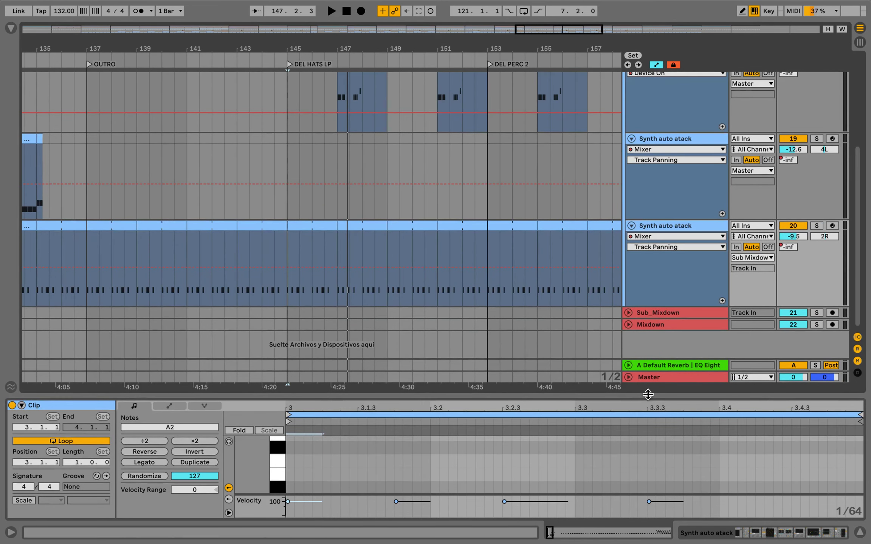
# Step: Show the Master track's Abletunes Mastering Rack with its devices unfolded and look through the EQ Eight, Easy EQ and Multiband Dynamics section
pyautogui.click(660, 379)
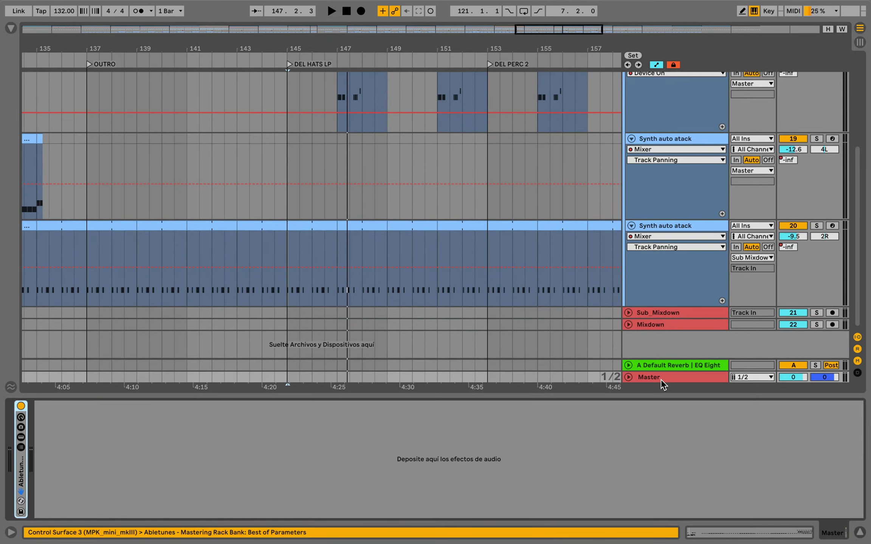
pyautogui.doubleClick(21, 481)
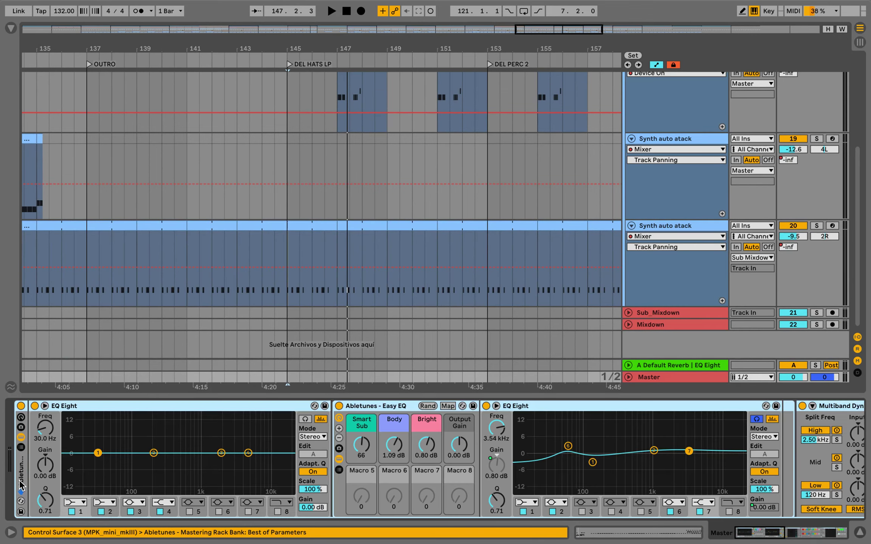
pyautogui.hscroll(10, 194, 452)
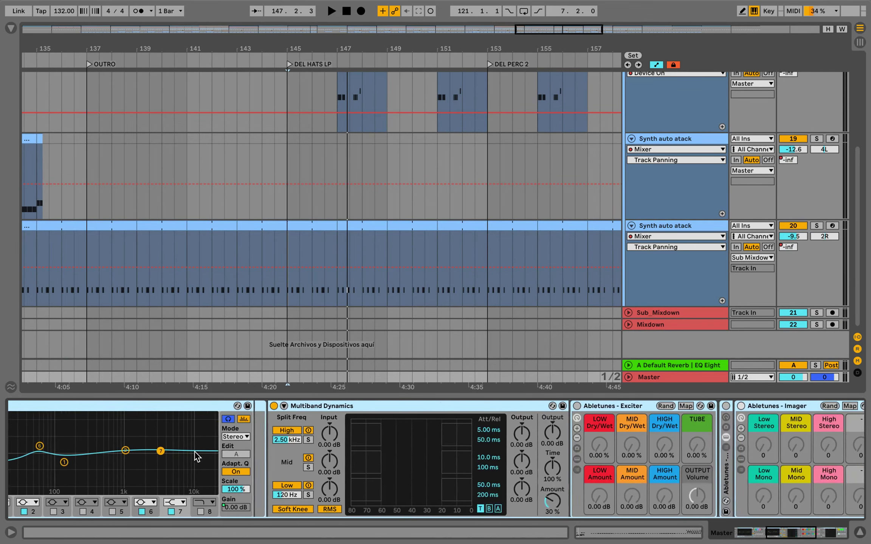
pyautogui.hscroll(7, 194, 451)
pyautogui.hscroll(-15, 194, 451)
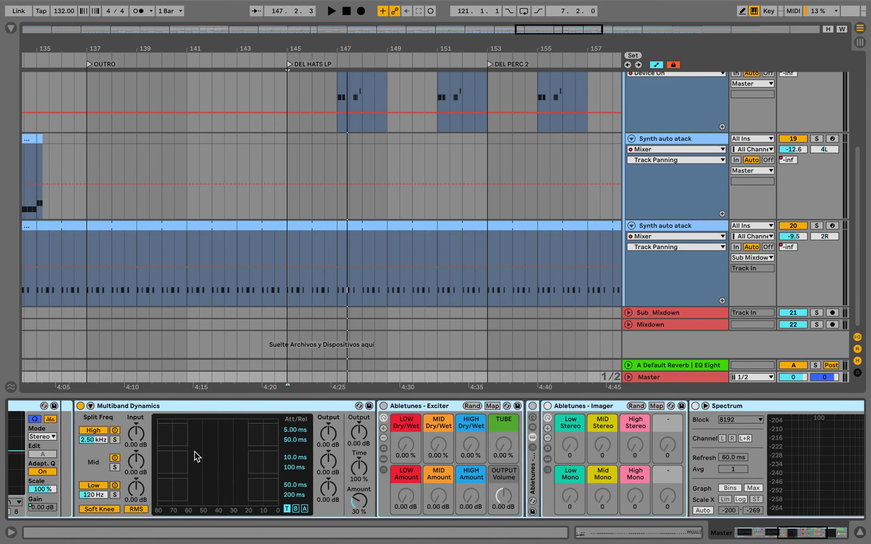
pyautogui.hscroll(-5, 195, 451)
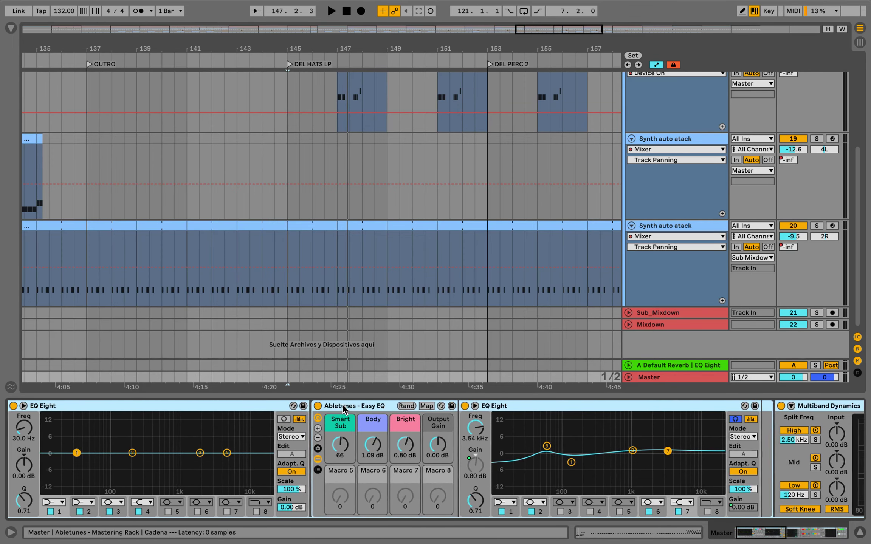
# Step: Review the mastering rack's Exciter, Imager, Spectrum and Maximizer devices, and fold the rack back up
pyautogui.hscroll(-2, 342, 404)
pyautogui.hscroll(10, 294, 464)
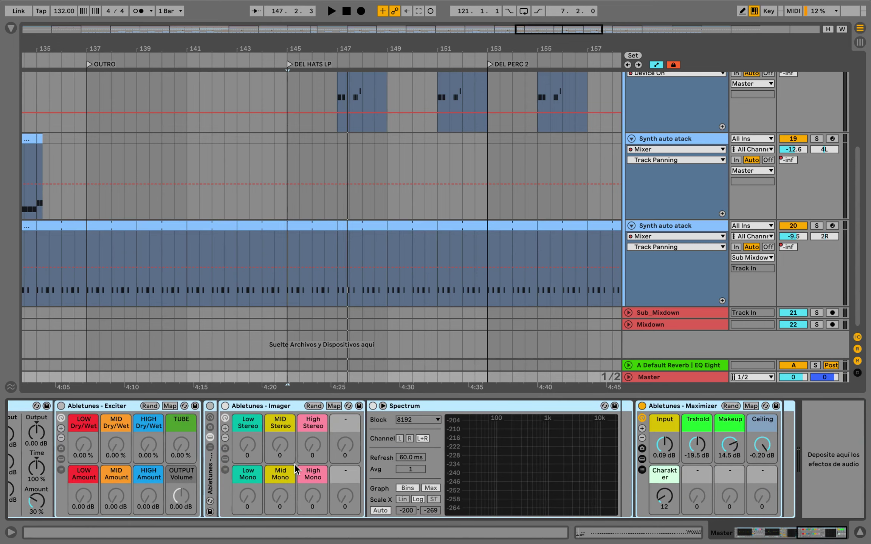
pyautogui.hscroll(-10, 261, 438)
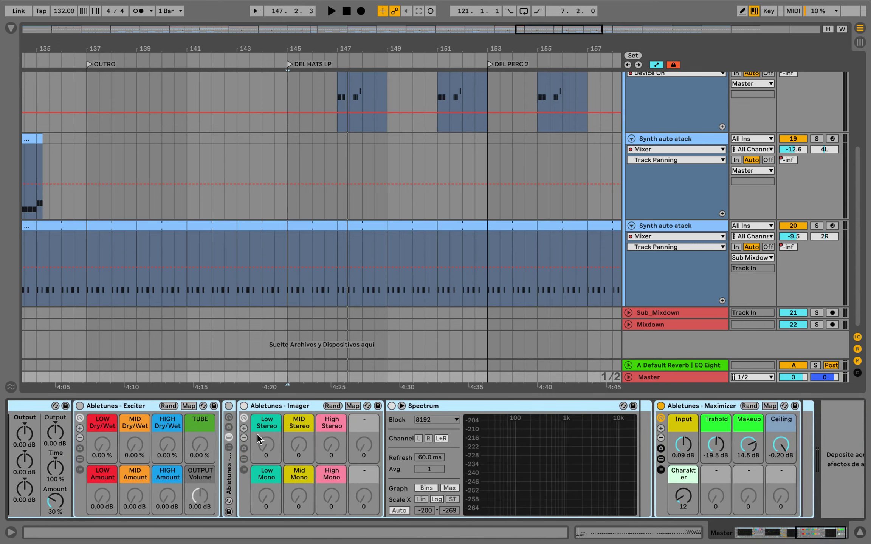
pyautogui.hscroll(-5, 257, 438)
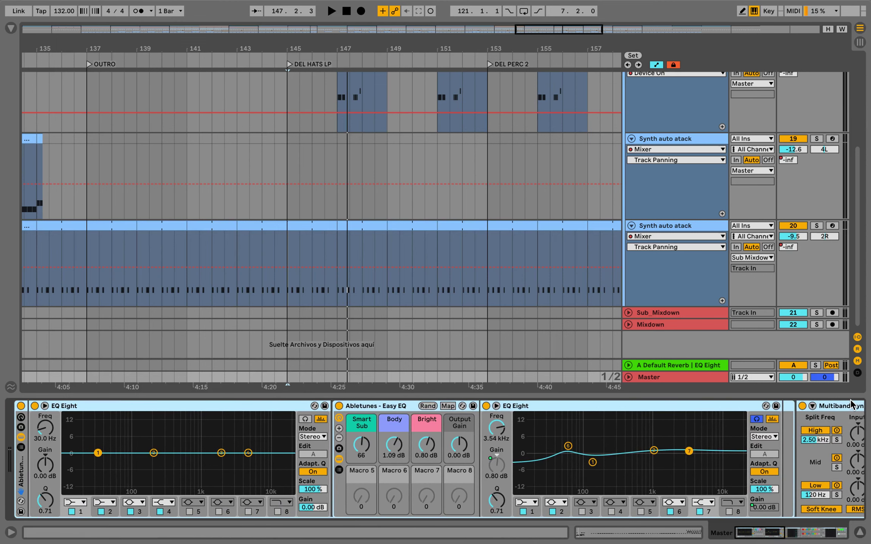
pyautogui.doubleClick(19, 478)
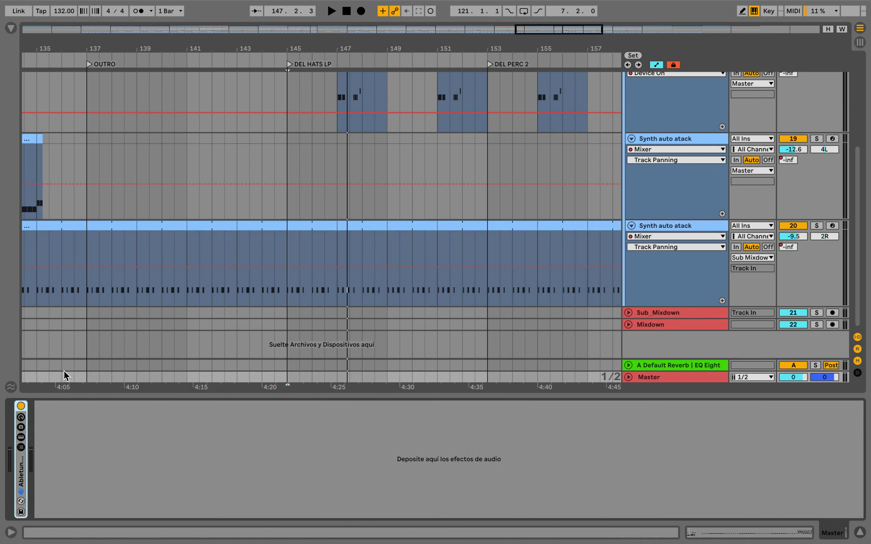
# Step: Hide the device view and fold the Synths group to show the whole arrangement as an overview
pyautogui.scroll(-10, 347, 230)
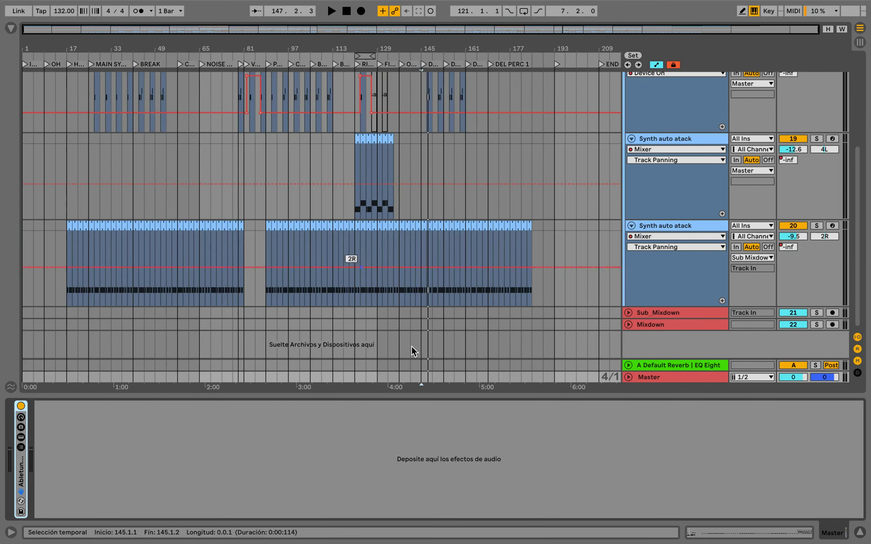
pyautogui.doubleClick(459, 395)
pyautogui.scroll(3, 450, 223)
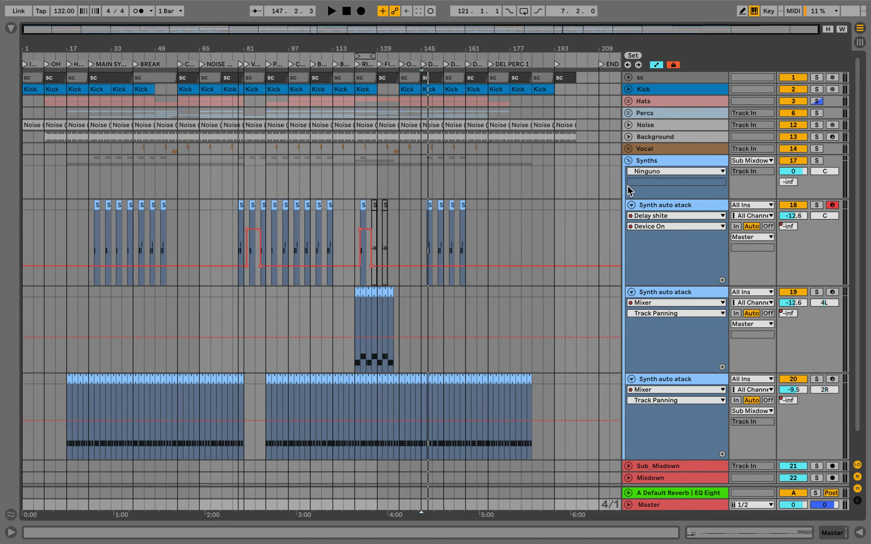
pyautogui.click(628, 160)
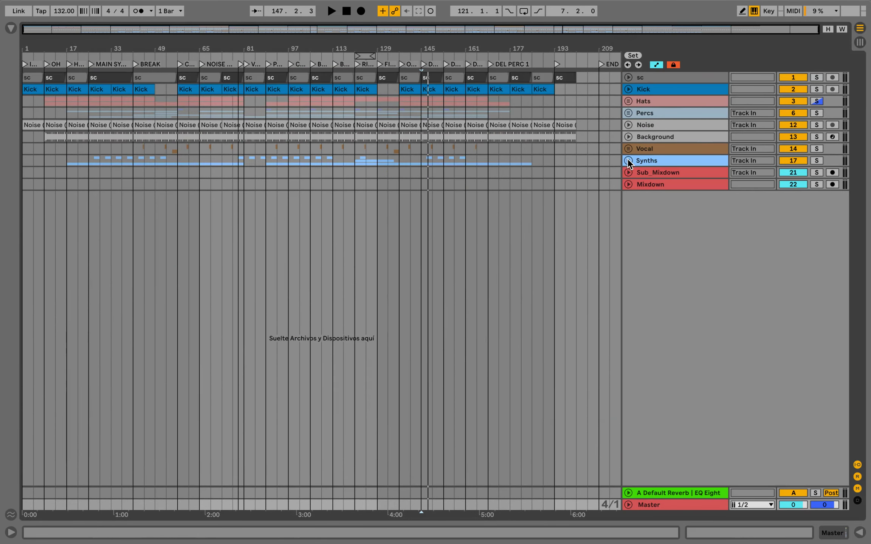